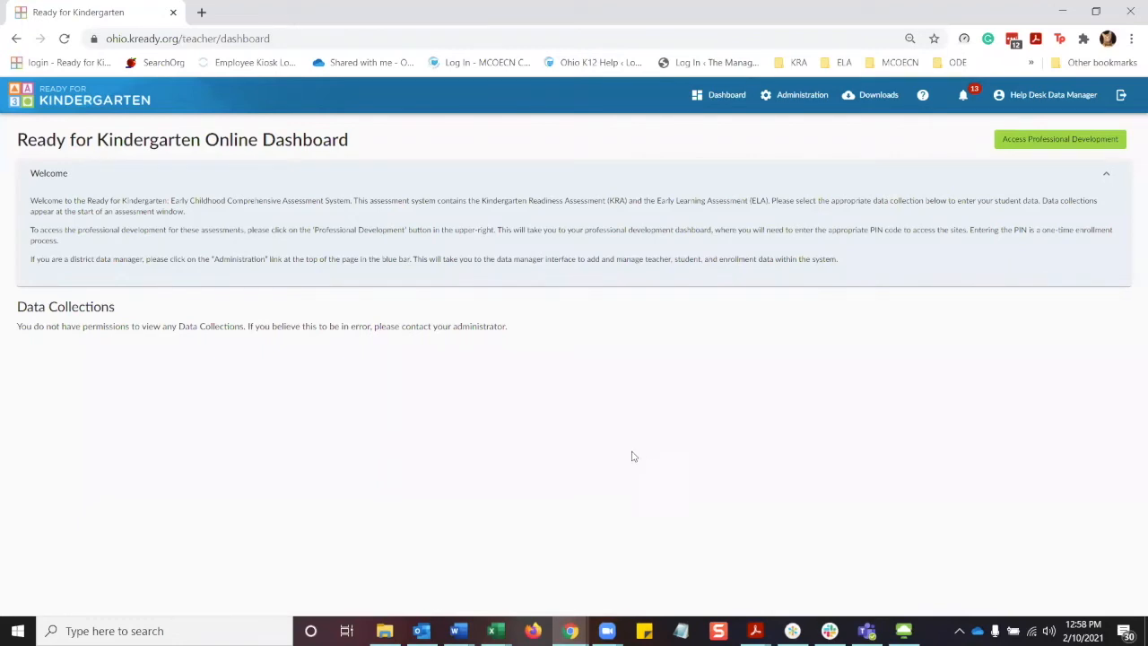
- Open the Bulk Loader's template files in the administration area and check which template types are available
{"action": "left_click", "coordinate": [793, 95]}
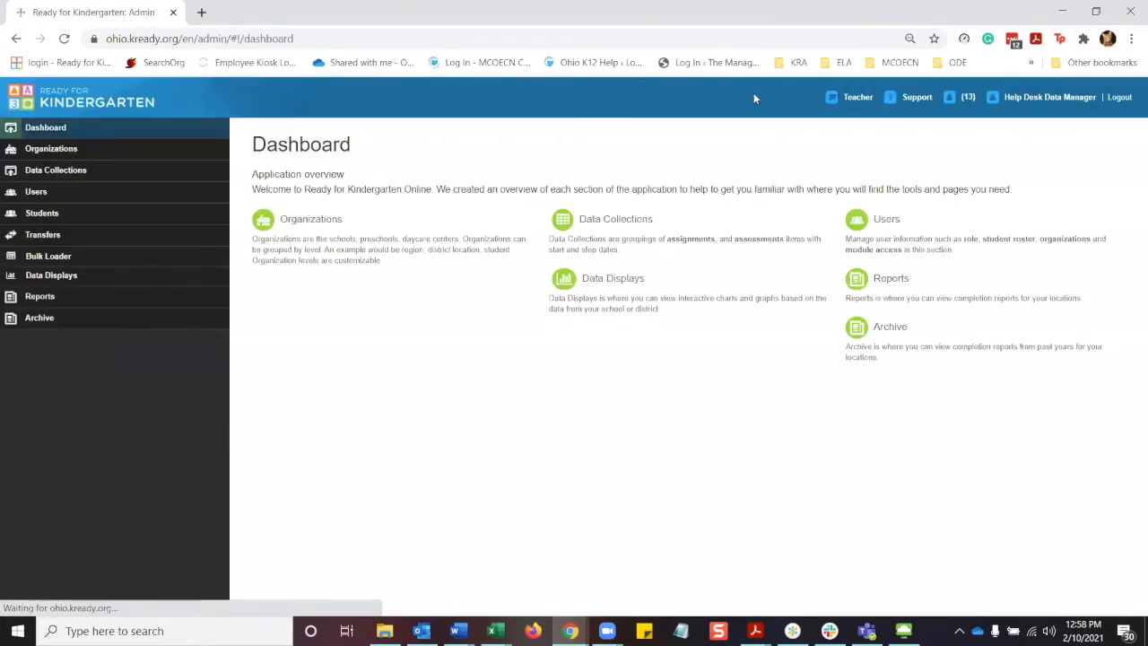
{"action": "left_click", "coordinate": [48, 257]}
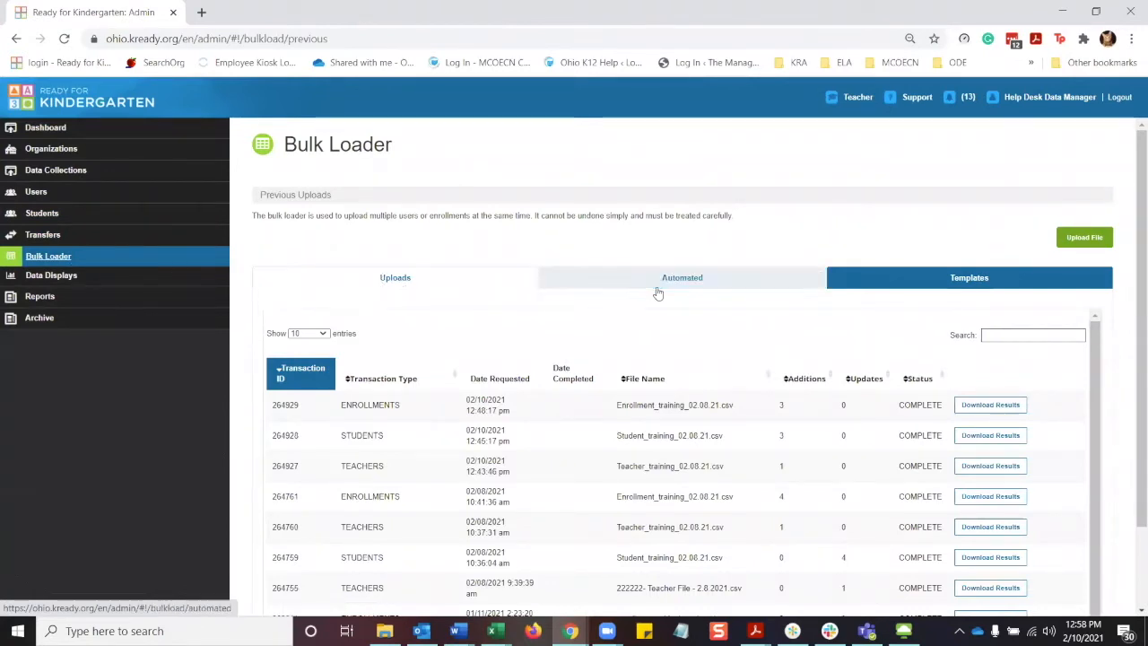
{"action": "left_click", "coordinate": [944, 283]}
{"action": "left_click", "coordinate": [523, 413]}
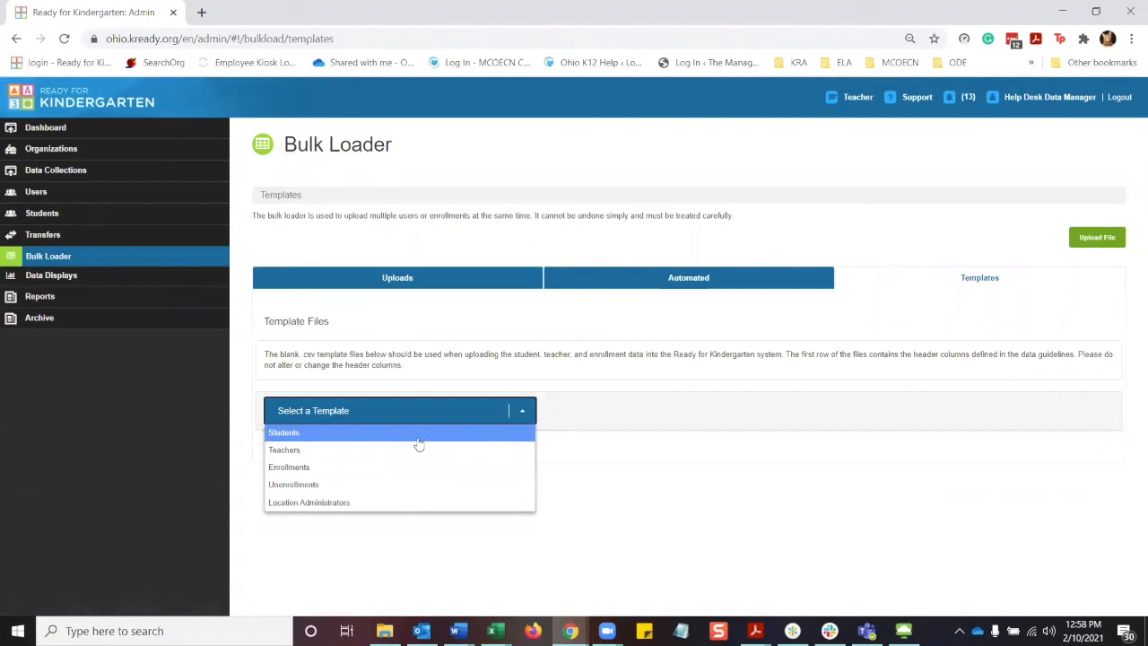
{"action": "left_click", "coordinate": [650, 502]}
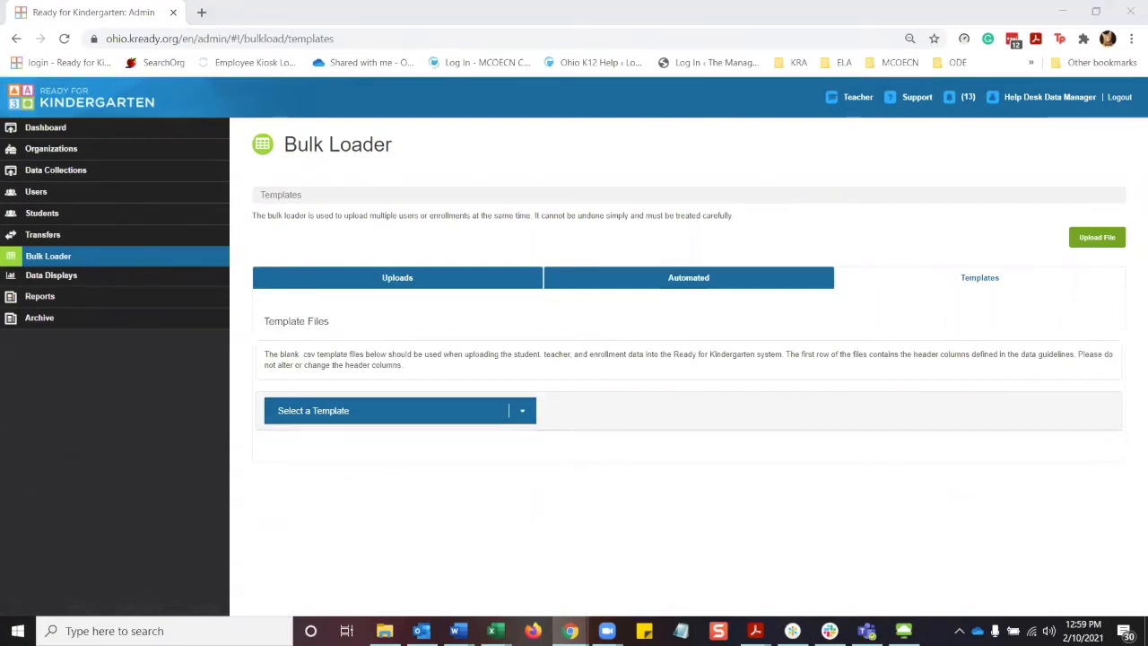
- Switch to the Teacher_training_02.08.21 file in Excel and auto-fit the widths of columns A through F
{"action": "key", "text": "alt+Tab"}
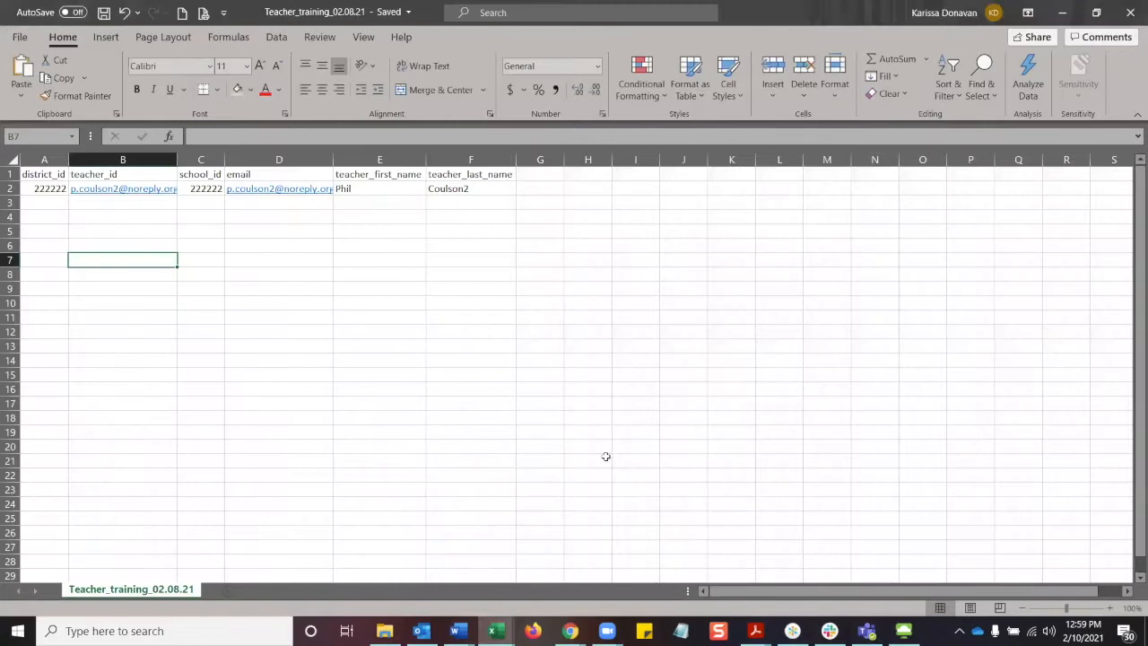
{"action": "left_click", "coordinate": [605, 457]}
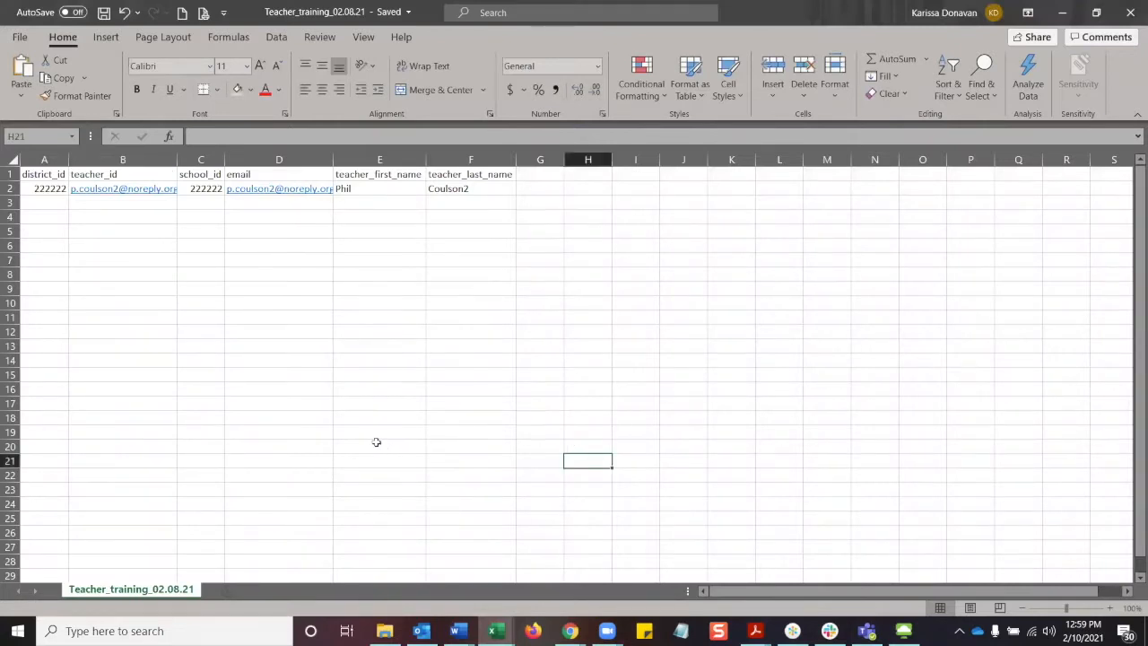
{"action": "left_click_drag", "start_coordinate": [47, 159], "coordinate": [437, 167]}
{"action": "double_click", "coordinate": [437, 167]}
{"action": "left_click", "coordinate": [287, 375]}
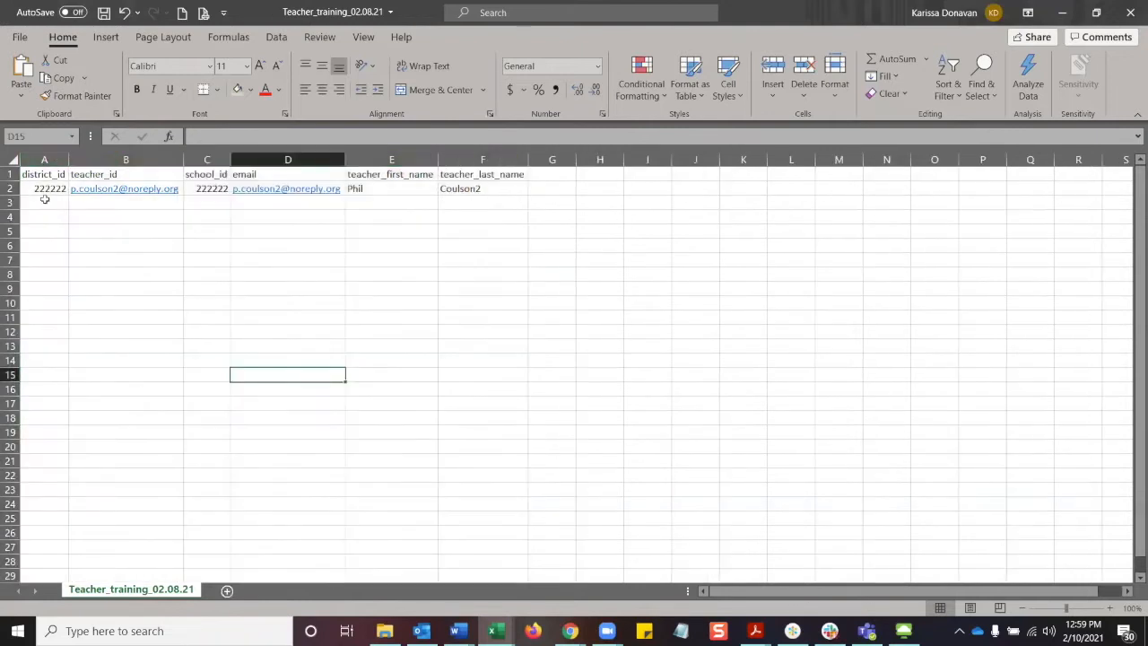
- Examine the district_id, school_id and teacher_id columns of the teacher file
{"action": "left_click", "coordinate": [37, 159]}
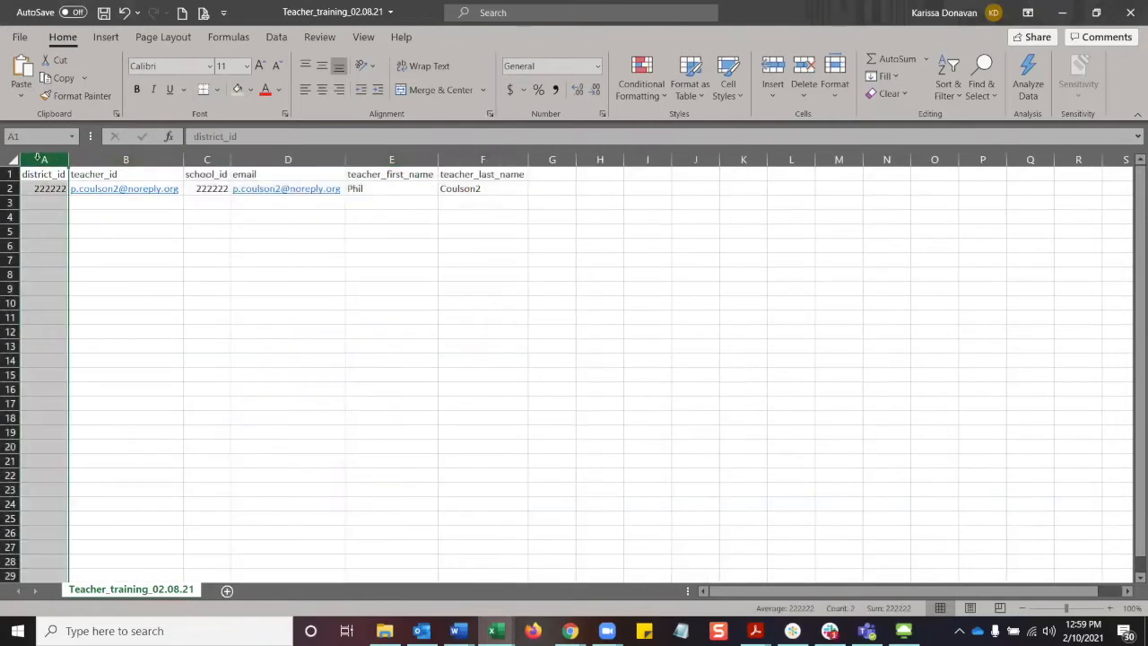
{"action": "left_click", "coordinate": [197, 158]}
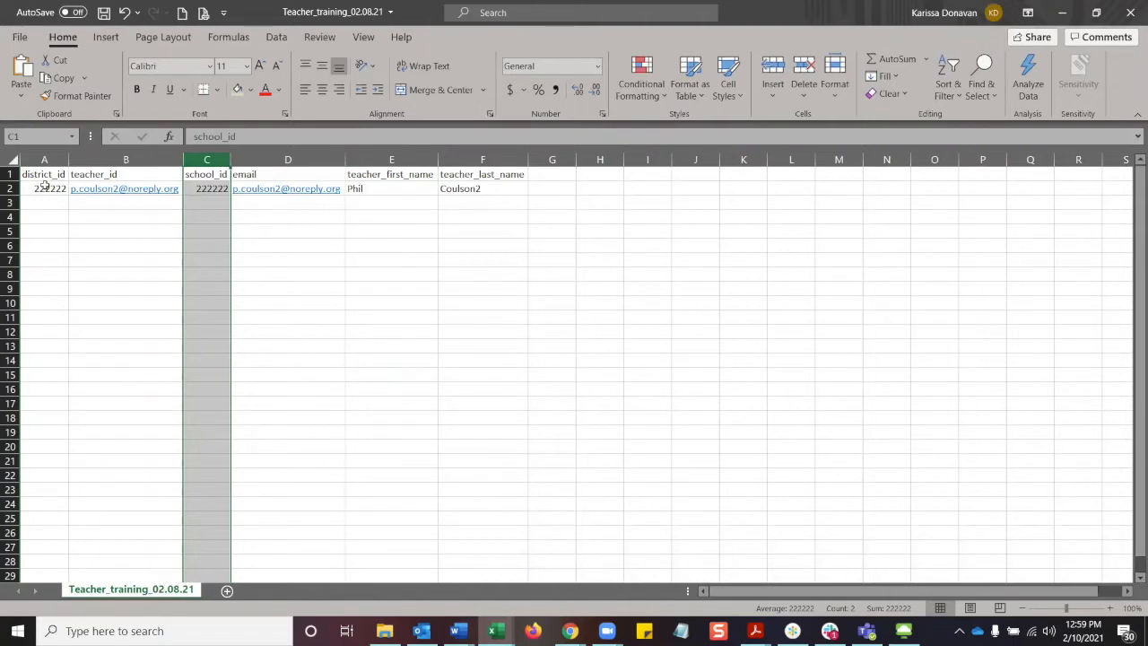
{"action": "left_click", "coordinate": [160, 160]}
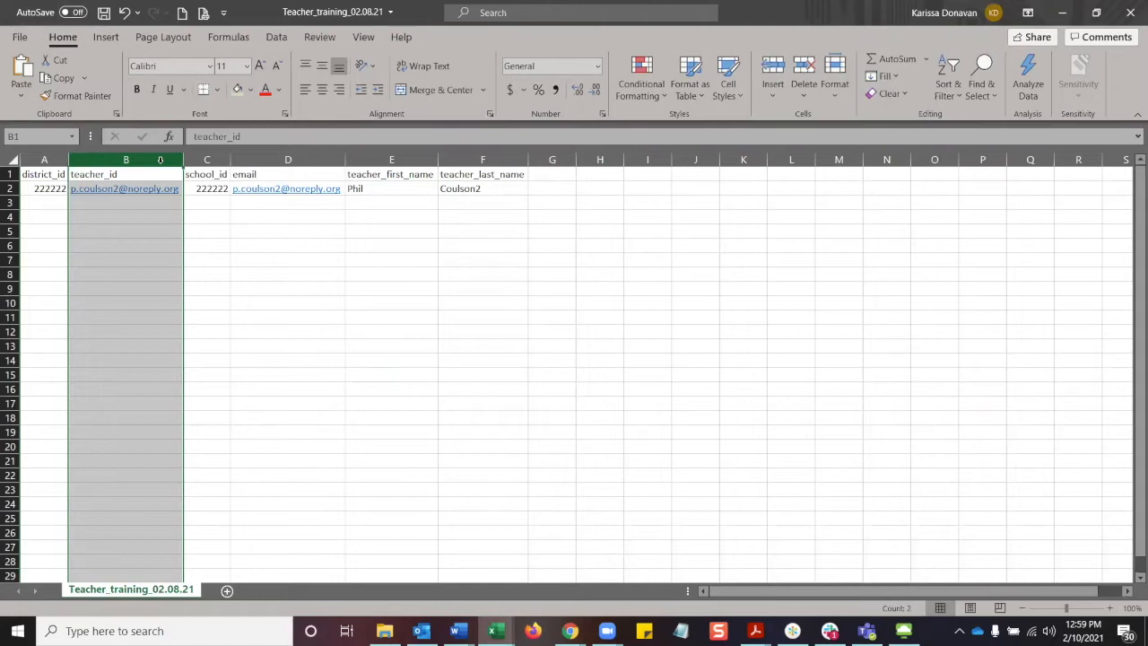
- Save the teacher file and return to the Bulk Loader in the browser
{"action": "left_click", "coordinate": [258, 233]}
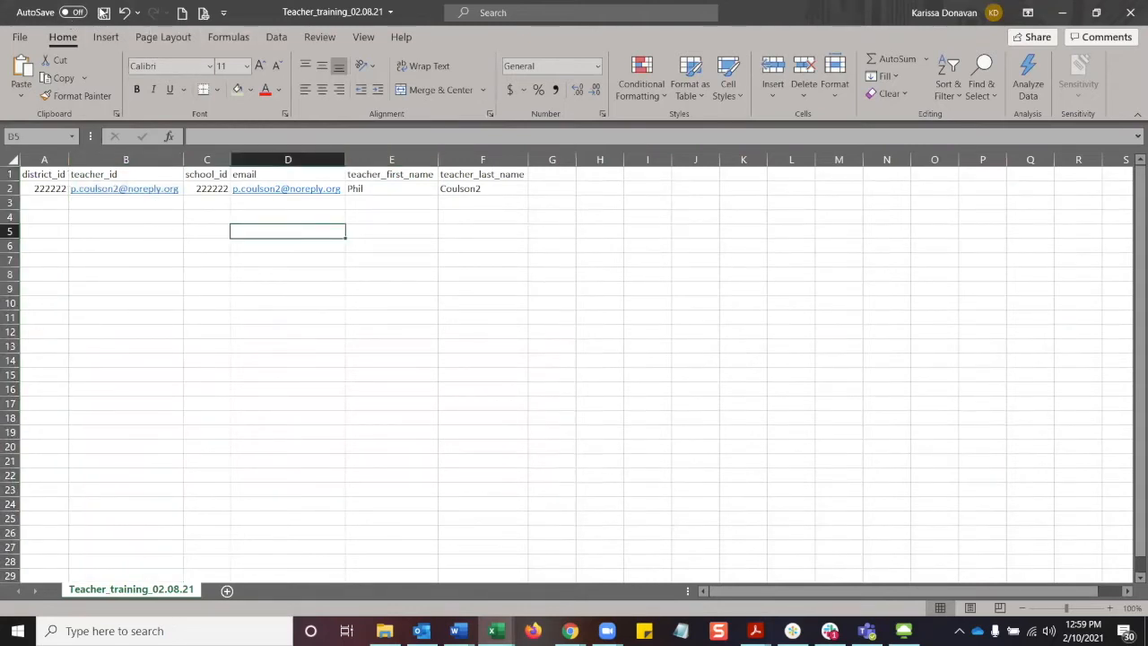
{"action": "left_click", "coordinate": [104, 12]}
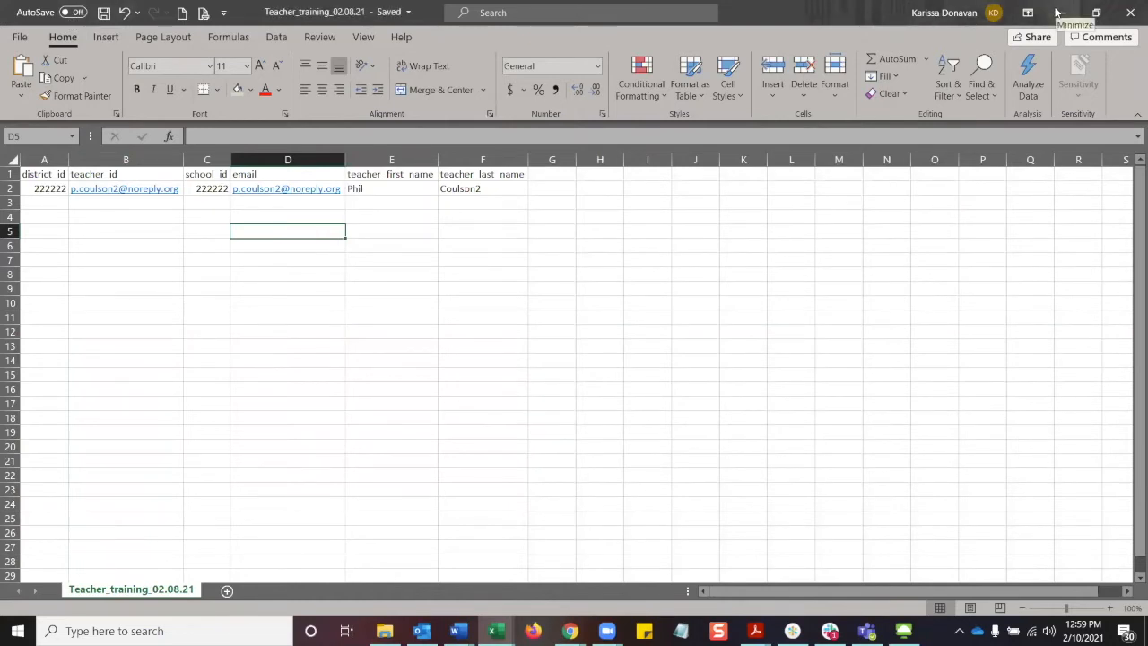
{"action": "left_click", "coordinate": [1059, 12]}
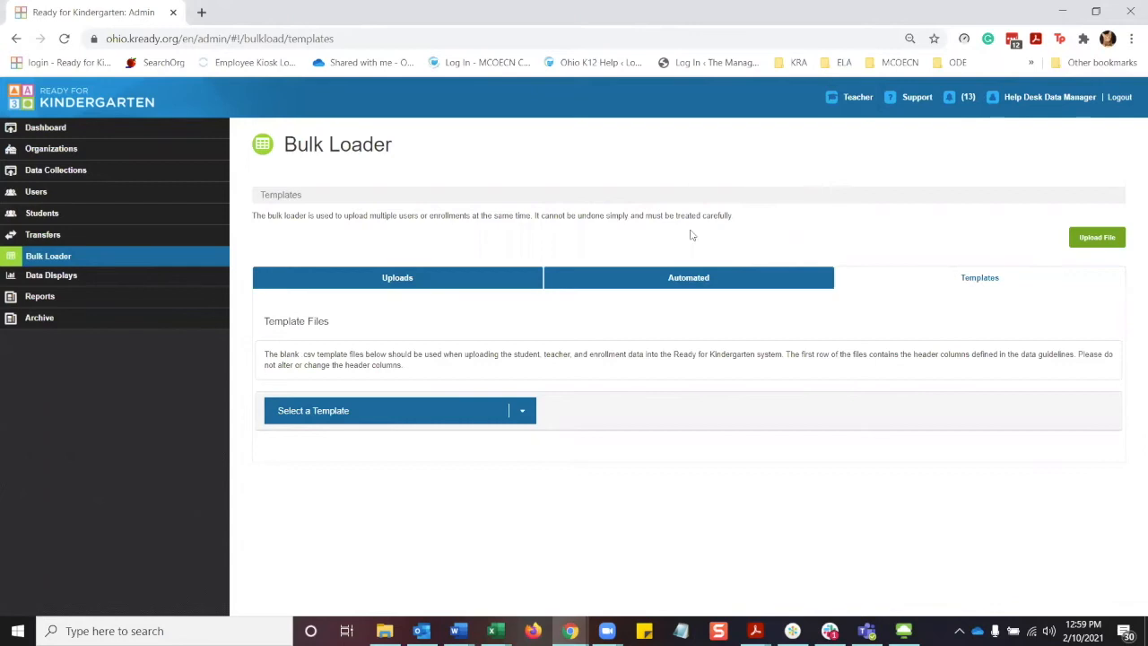
- Upload Teacher_training_02.08.21.csv with the Teachers template type and show the list of previous uploads
{"action": "left_click", "coordinate": [1096, 240]}
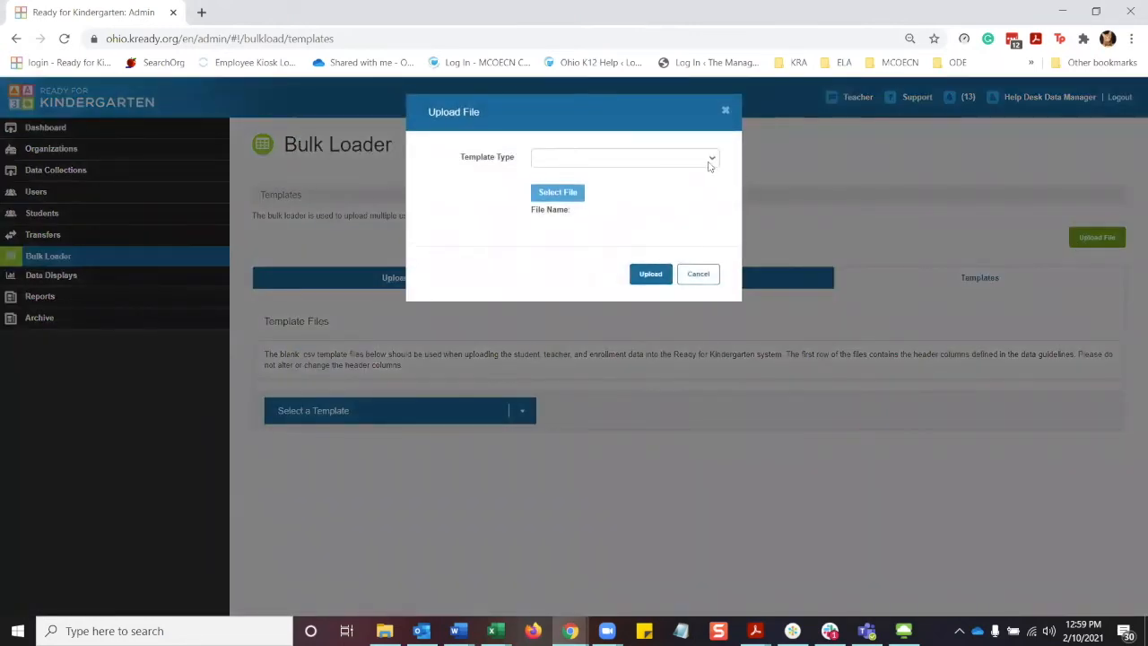
{"action": "left_click", "coordinate": [708, 159]}
{"action": "left_click", "coordinate": [641, 194]}
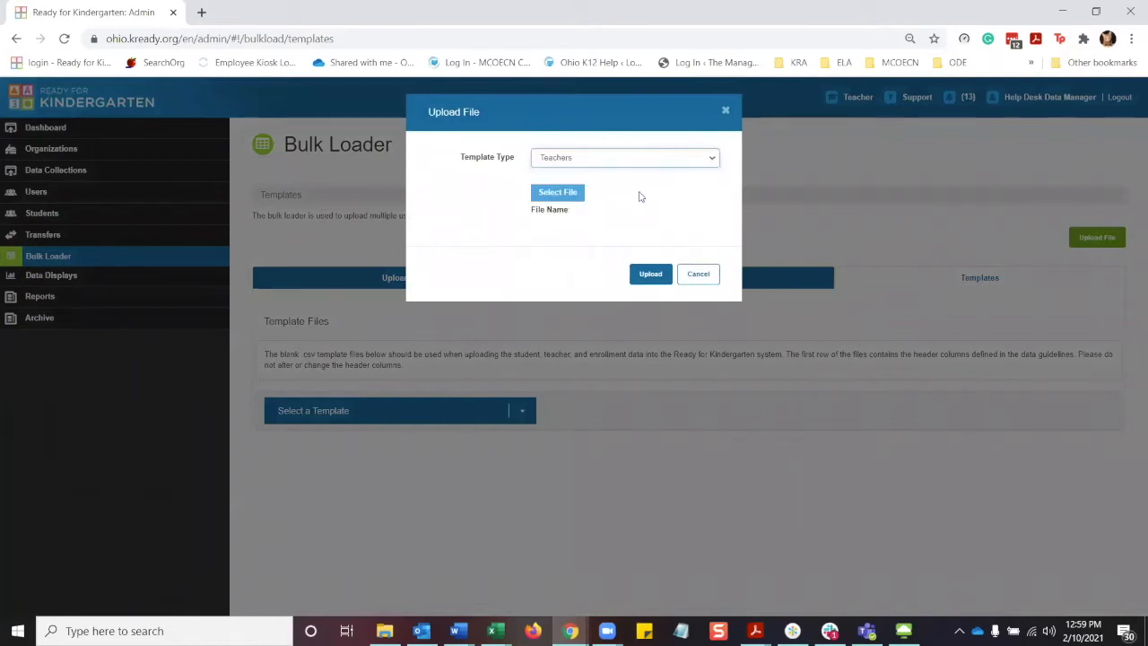
{"action": "left_click", "coordinate": [561, 192]}
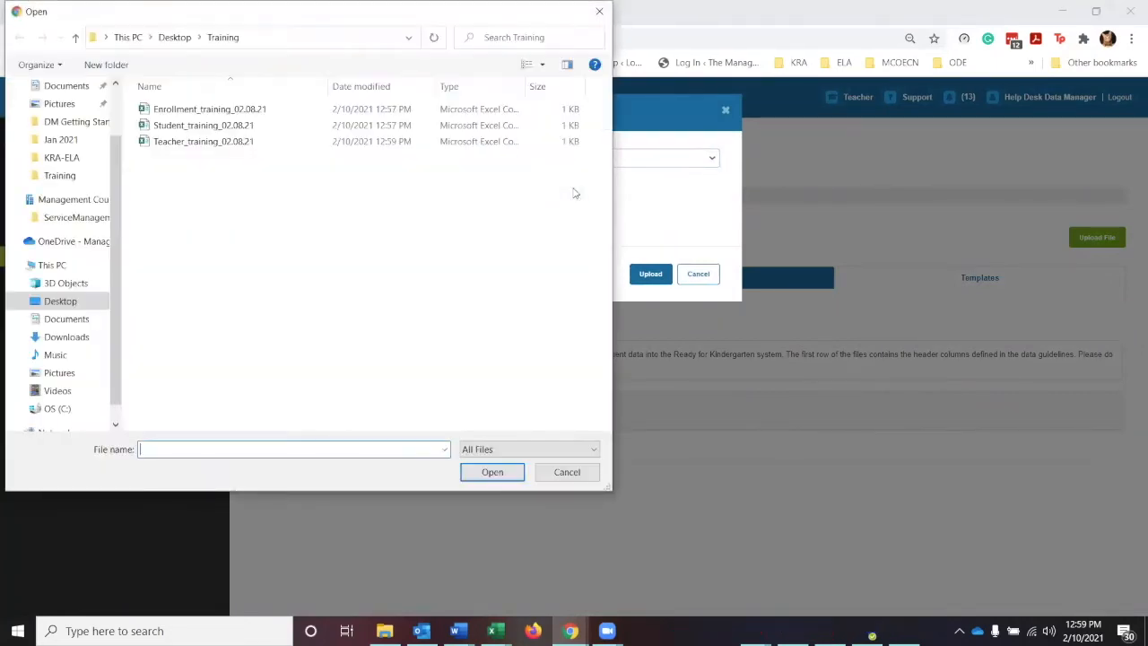
{"action": "double_click", "coordinate": [313, 142]}
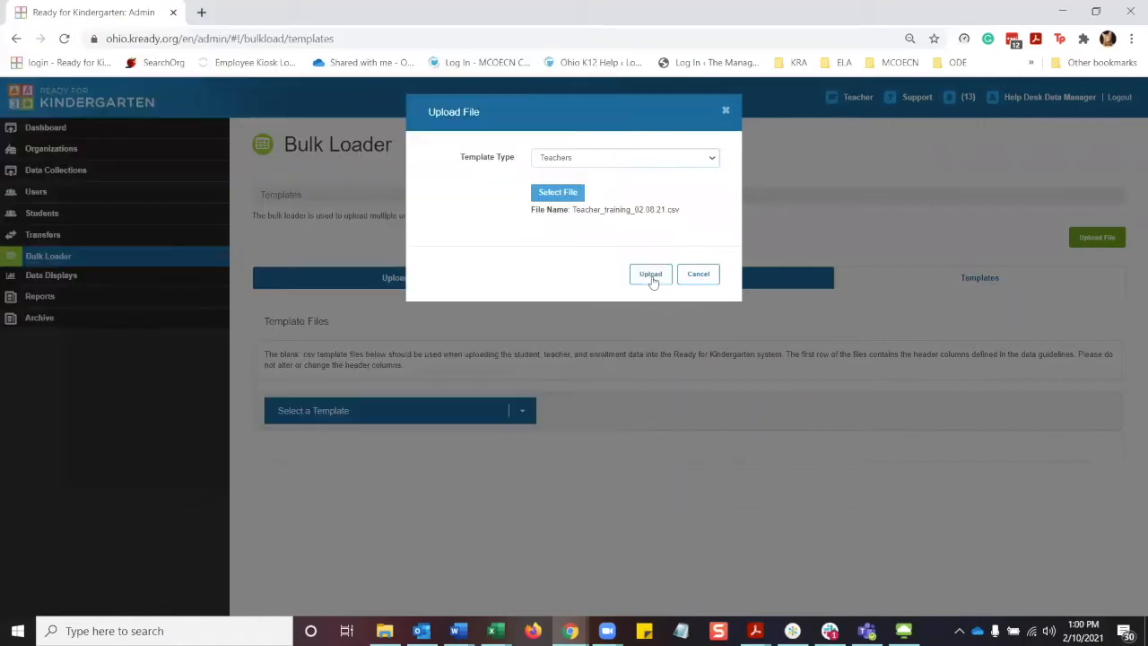
{"action": "left_click", "coordinate": [651, 276]}
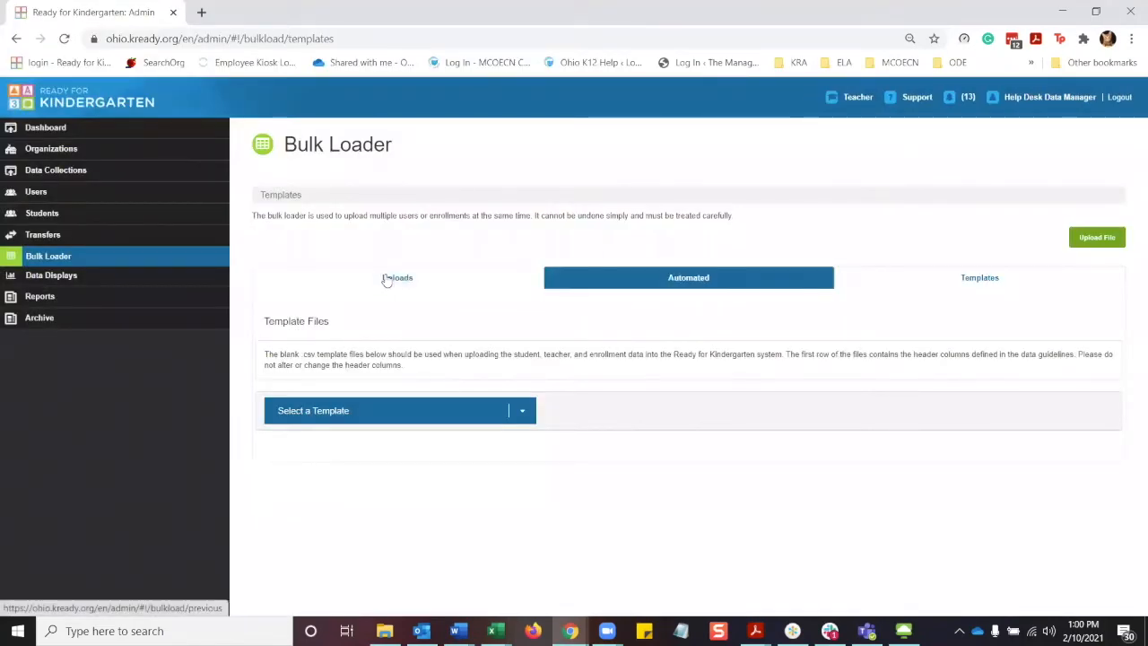
{"action": "left_click", "coordinate": [384, 278]}
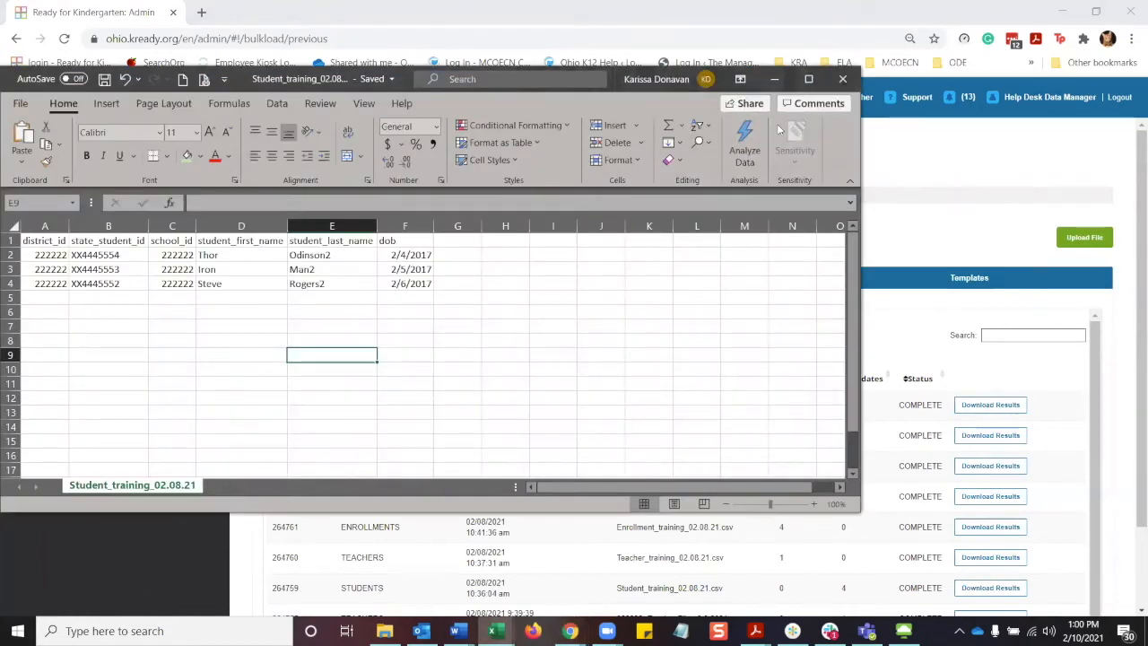
- Maximize the Student_training_02.08.21 file in Excel and examine its district_id and school_id columns
{"action": "left_click", "coordinate": [809, 79]}
{"action": "left_click", "coordinate": [44, 158]}
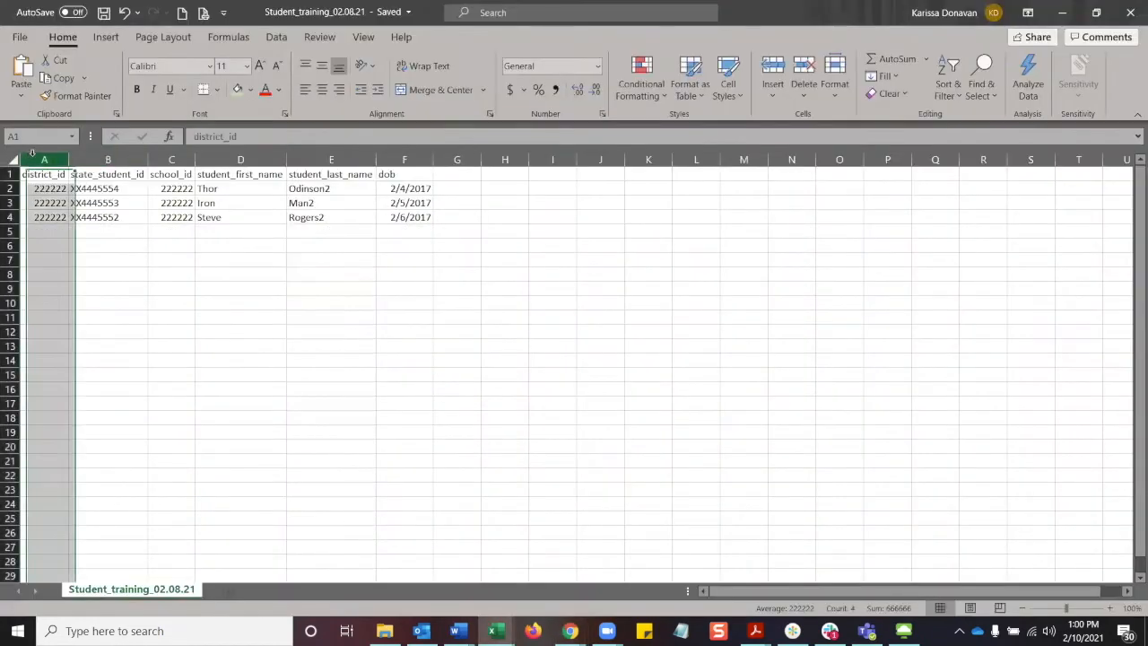
{"action": "left_click", "coordinate": [179, 159]}
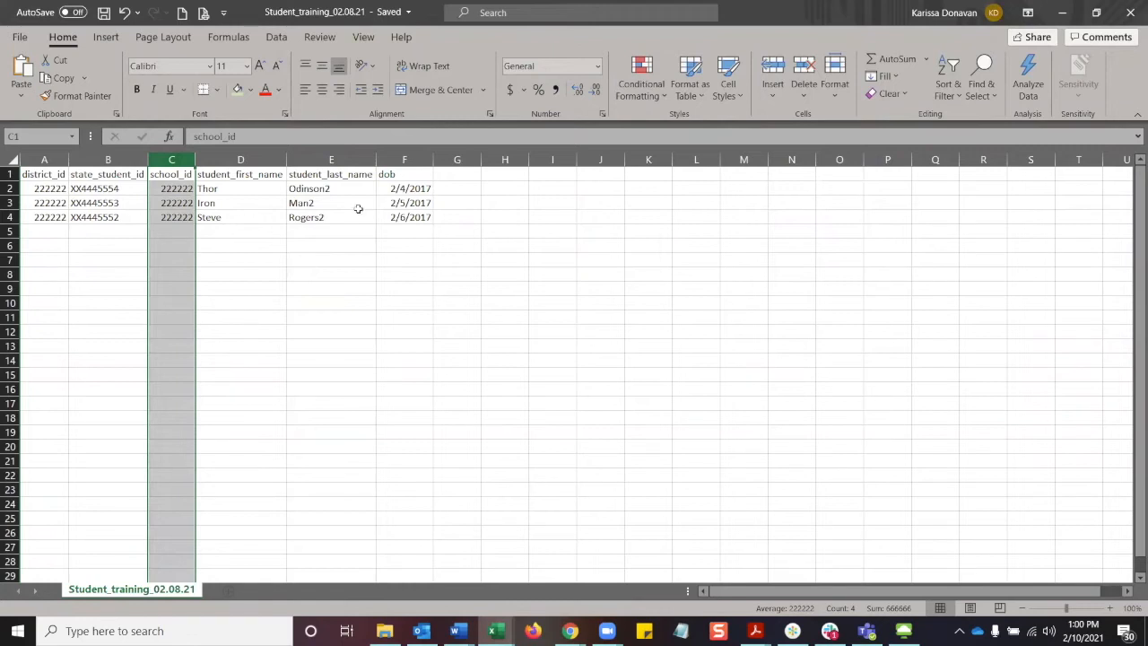
- Apply the custom number format mm/dd/yyyy to the whole dob column of the student file
{"action": "left_click", "coordinate": [363, 160]}
{"action": "left_click", "coordinate": [402, 158]}
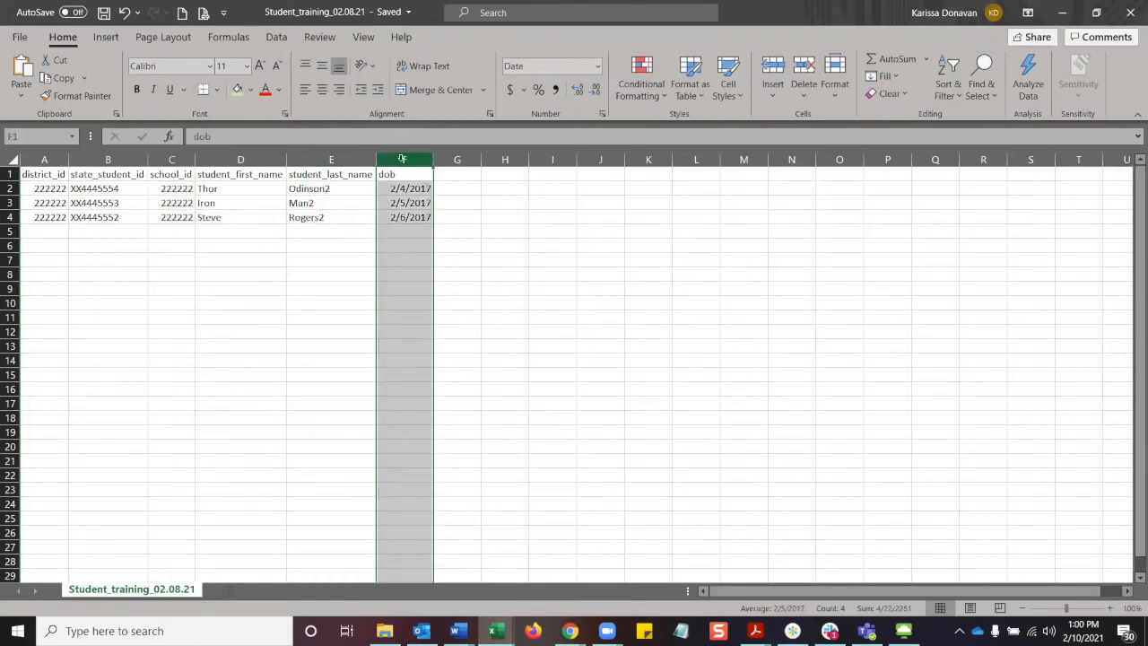
{"action": "right_click", "coordinate": [402, 159]}
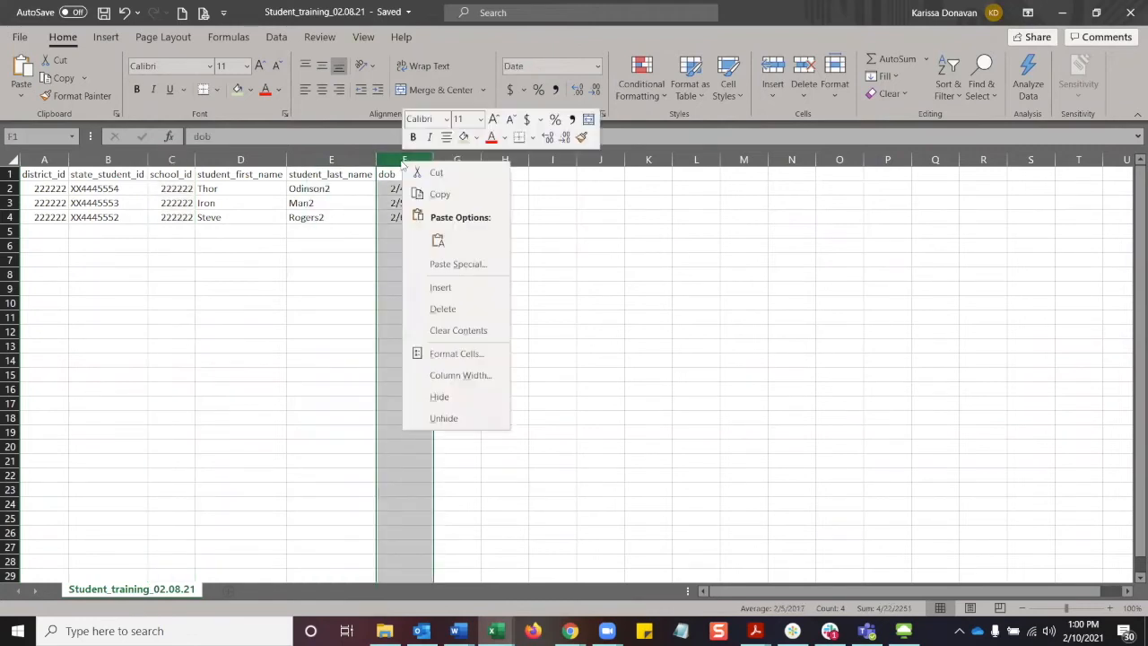
{"action": "left_click", "coordinate": [455, 354]}
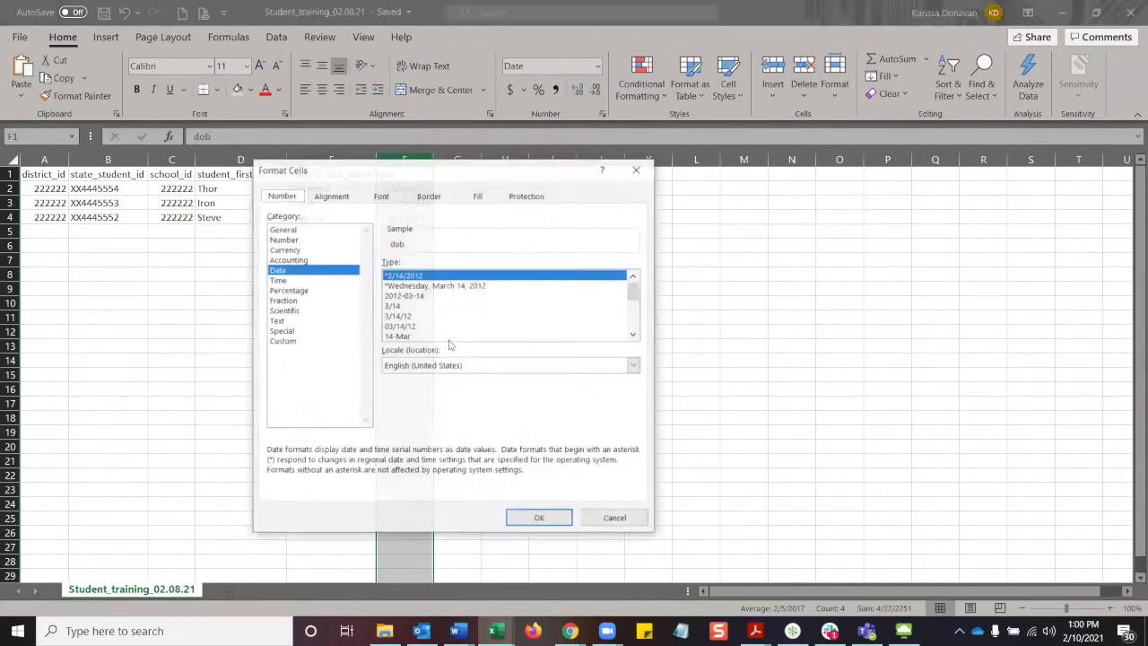
{"action": "left_click", "coordinate": [284, 341]}
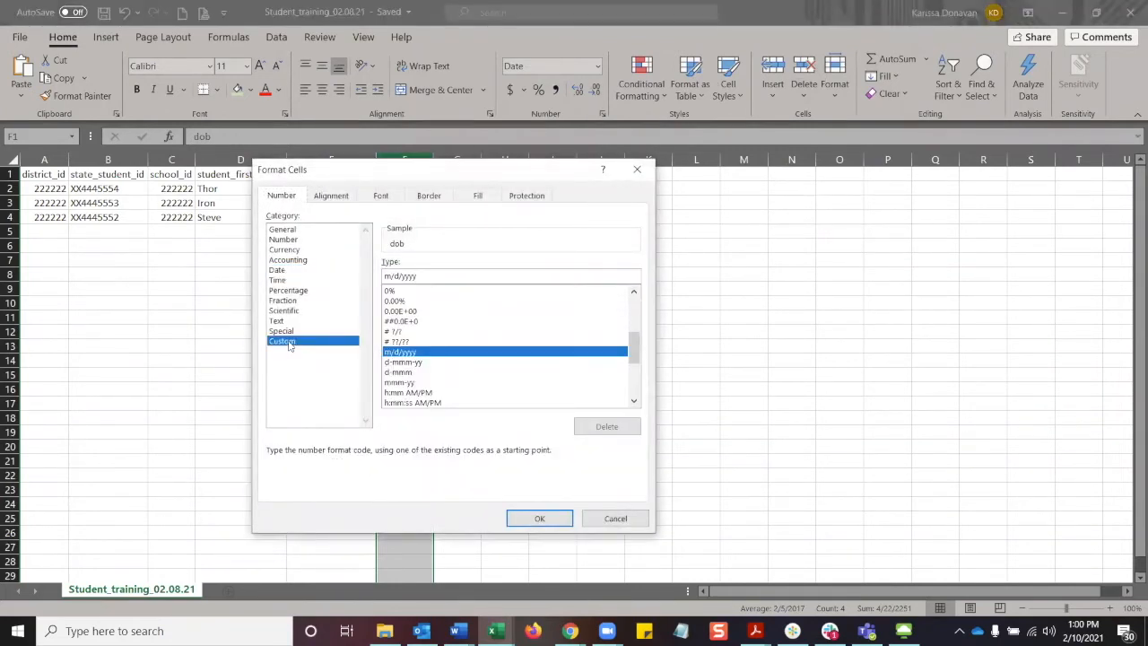
{"action": "scroll", "coordinate": [538, 346], "scroll_direction": "up", "scroll_amount": 5}
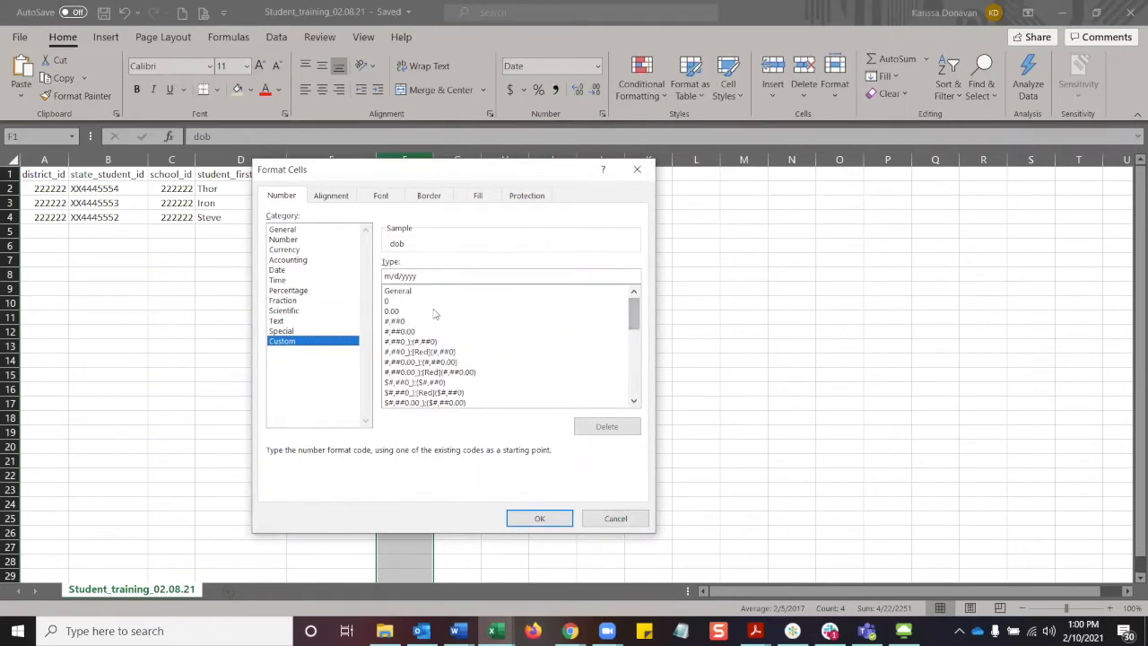
{"action": "left_click", "coordinate": [399, 303]}
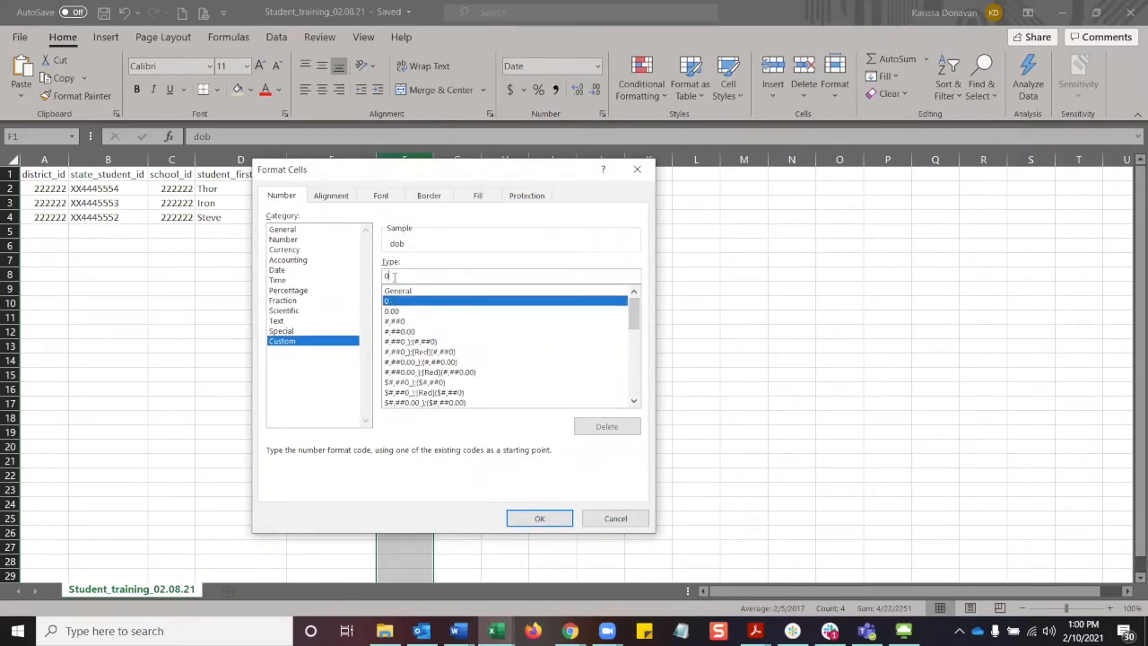
{"action": "key", "text": "BackSpace"}
{"action": "type", "text": "mm/dd/yyyy"}
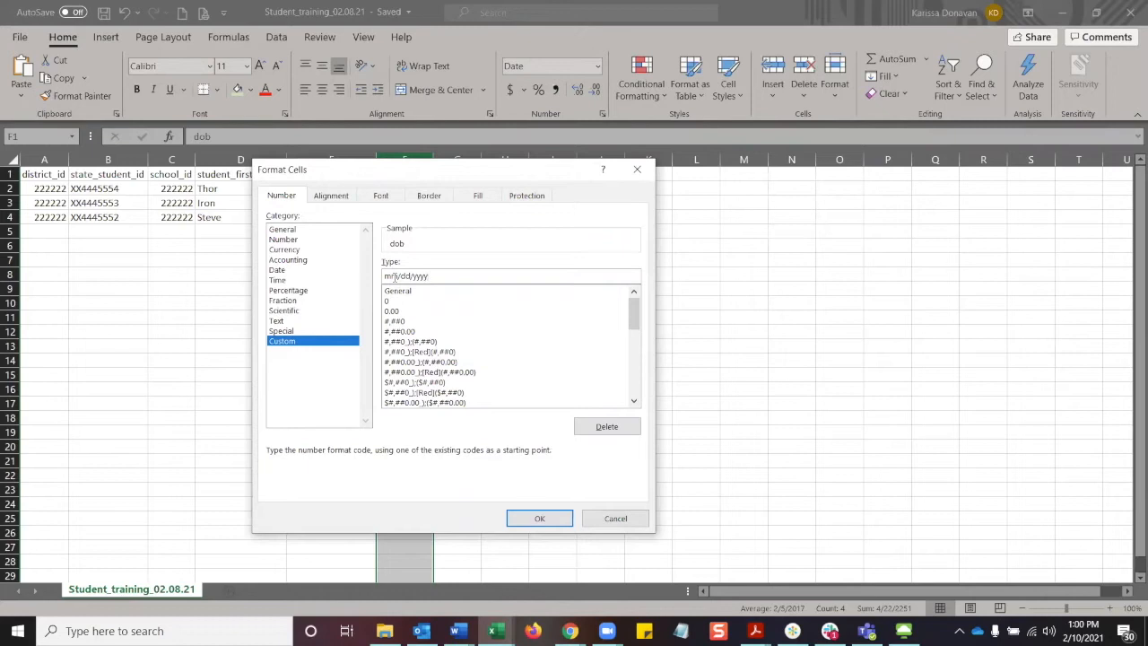
{"action": "left_click", "coordinate": [539, 518]}
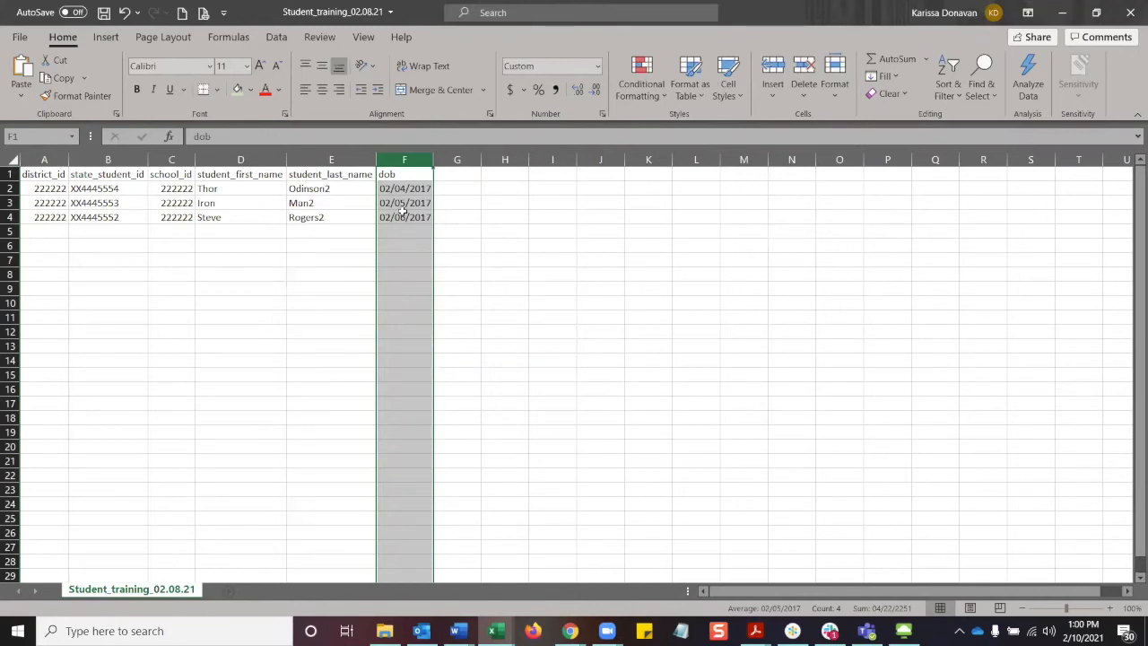
- Save the student file and return to the Bulk Loader in the browser
{"action": "left_click", "coordinate": [400, 272]}
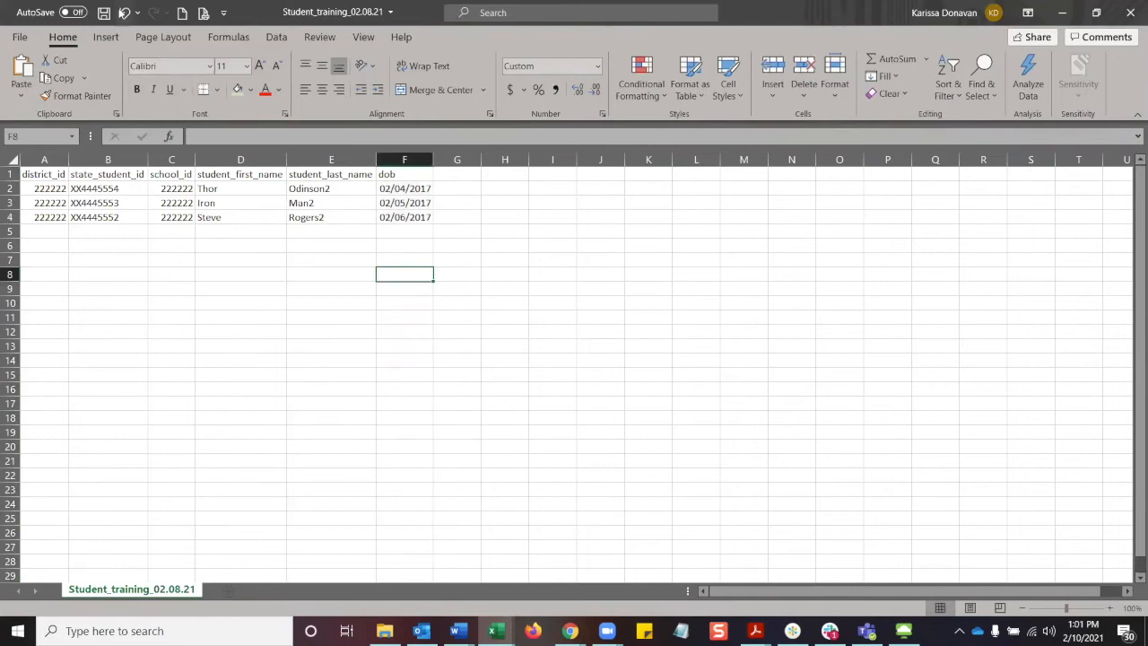
{"action": "left_click", "coordinate": [104, 13]}
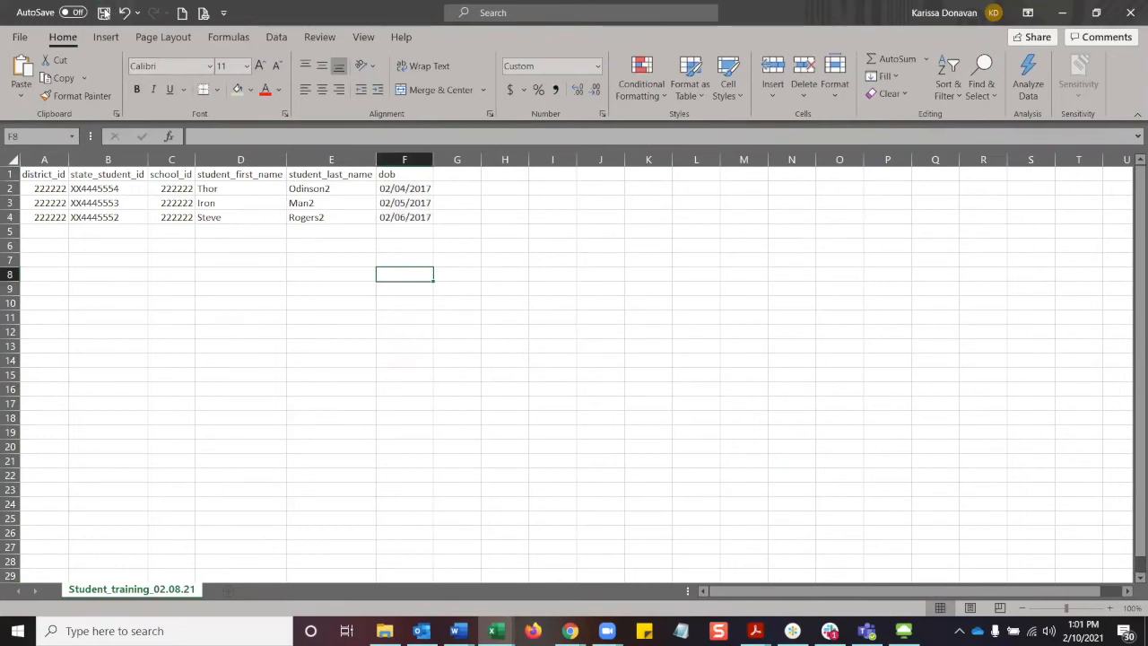
{"action": "left_click", "coordinate": [1061, 12]}
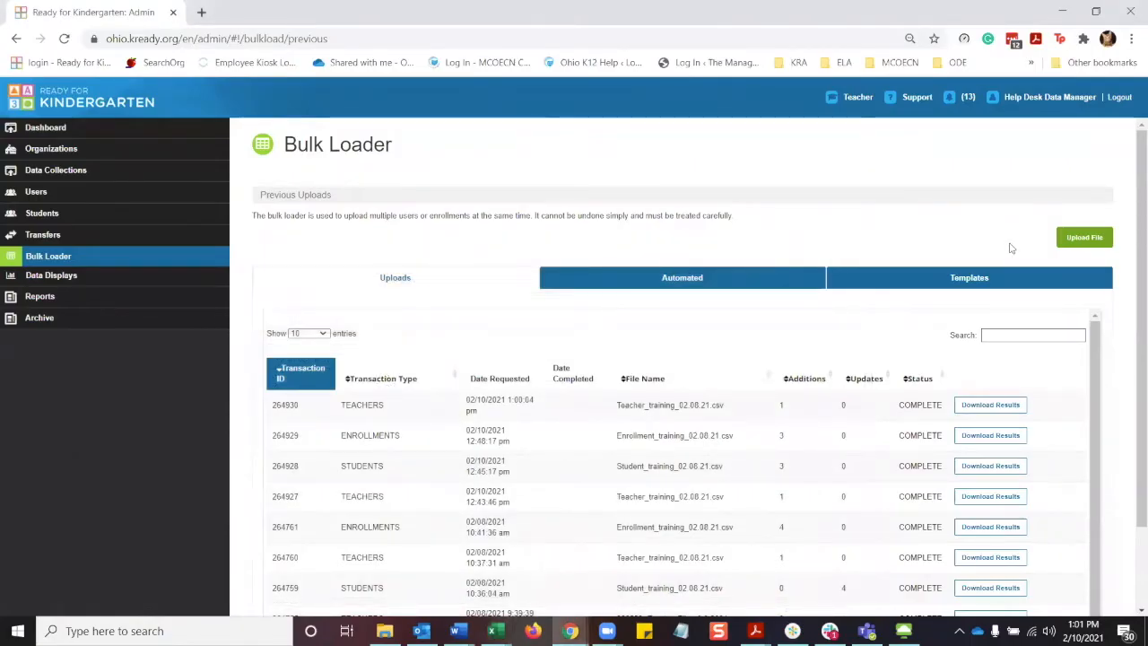
- Upload Student_training_02.08.21 with the Students template type and refresh the list of previous uploads
{"action": "left_click", "coordinate": [1068, 237]}
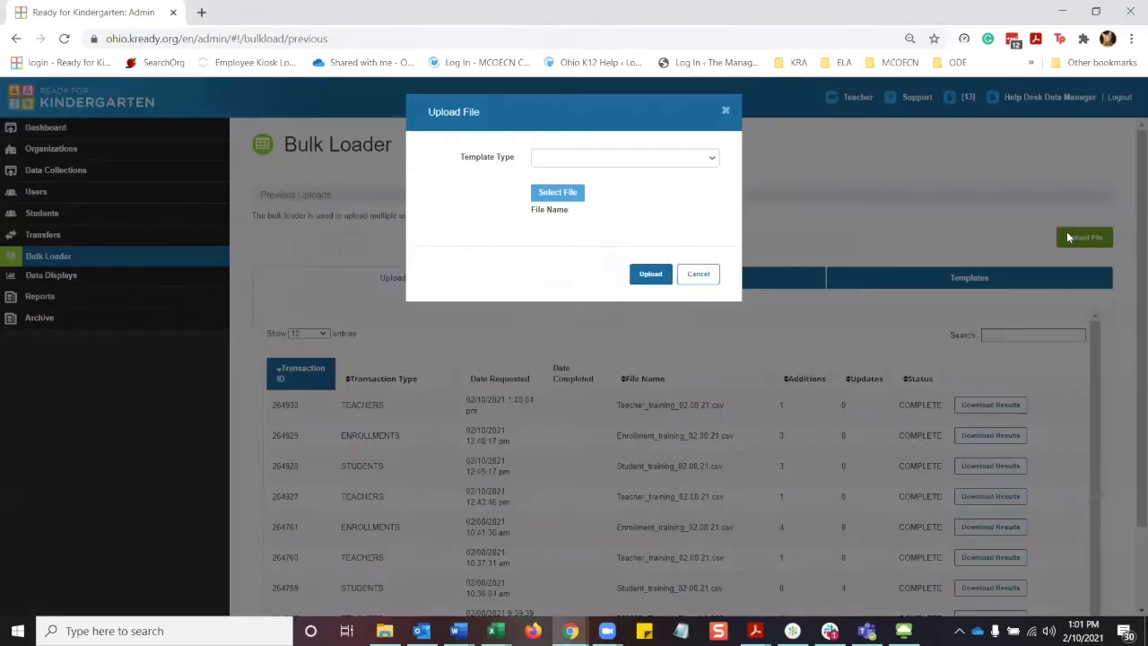
{"action": "left_click", "coordinate": [712, 160]}
{"action": "left_click", "coordinate": [663, 181]}
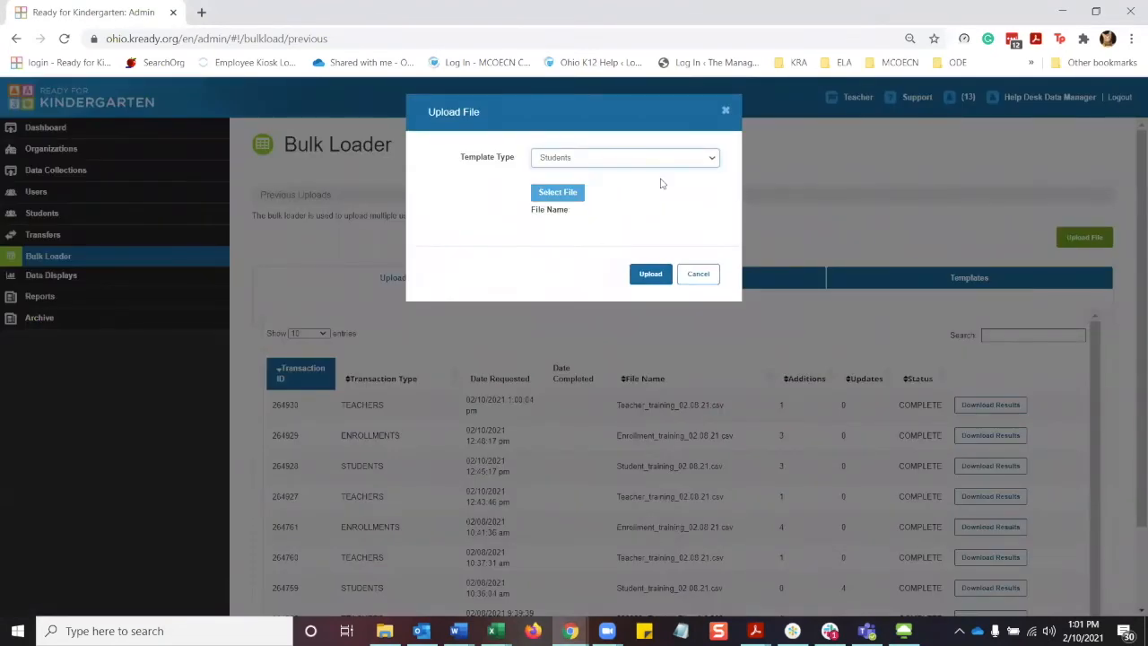
{"action": "left_click", "coordinate": [553, 197]}
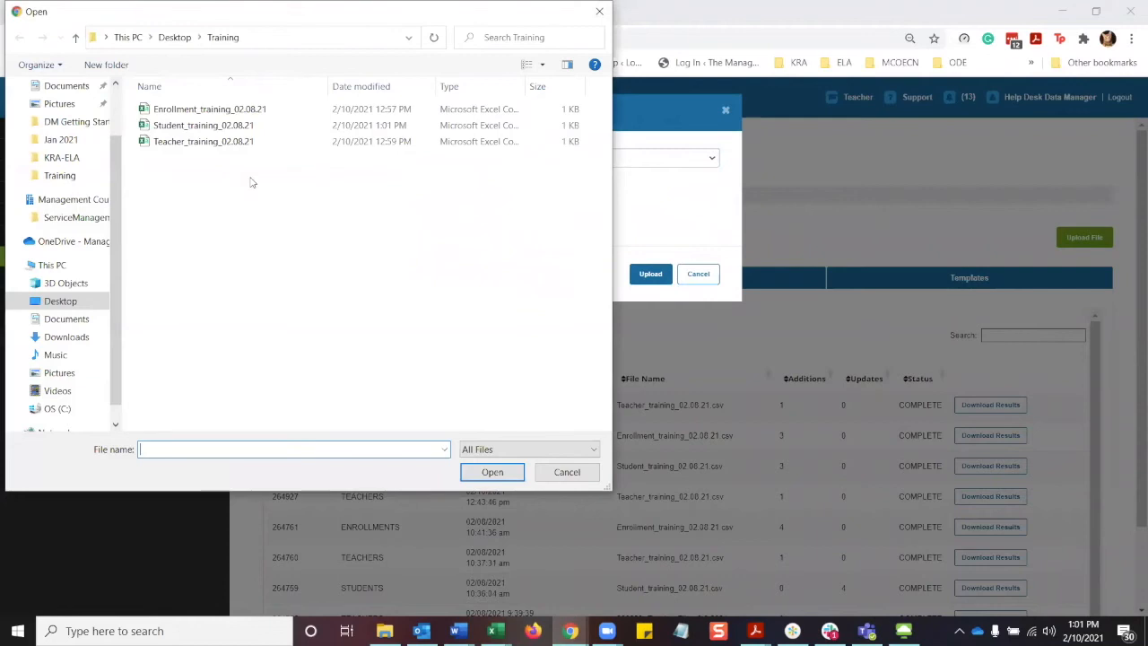
{"action": "double_click", "coordinate": [203, 125]}
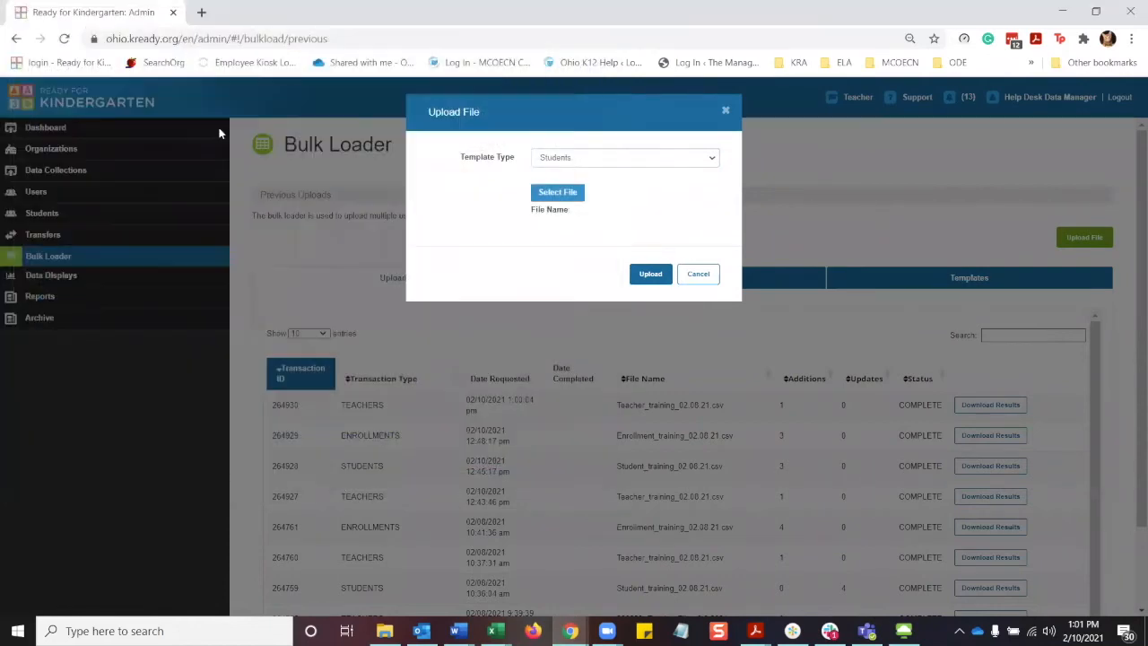
{"action": "left_click", "coordinate": [651, 275]}
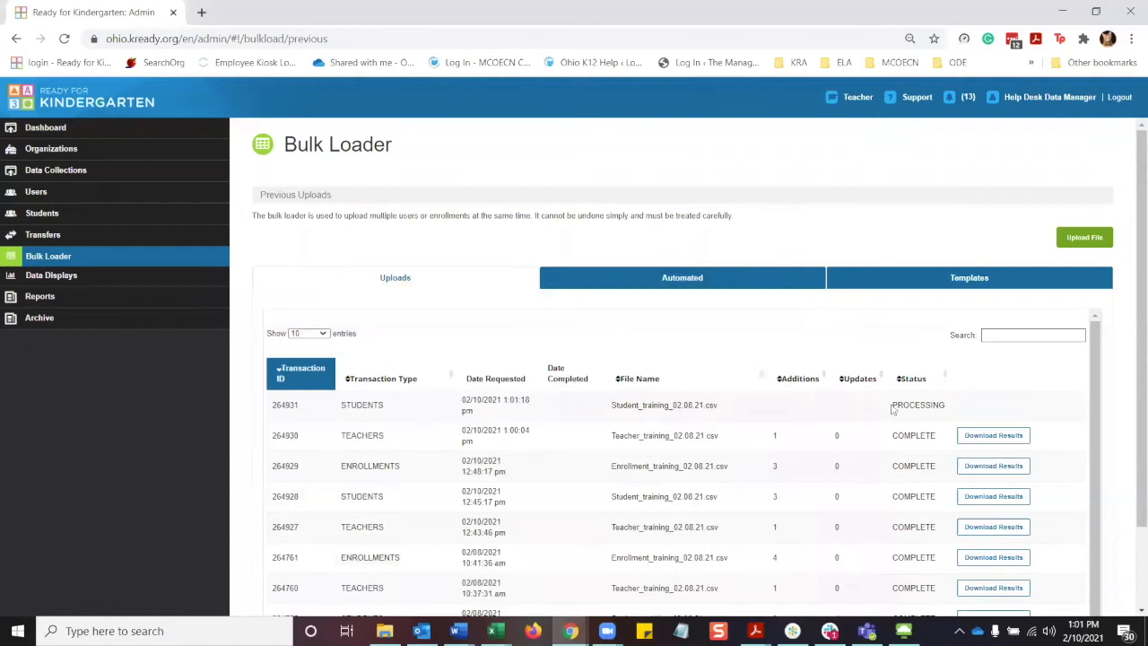
{"action": "left_click", "coordinate": [64, 39]}
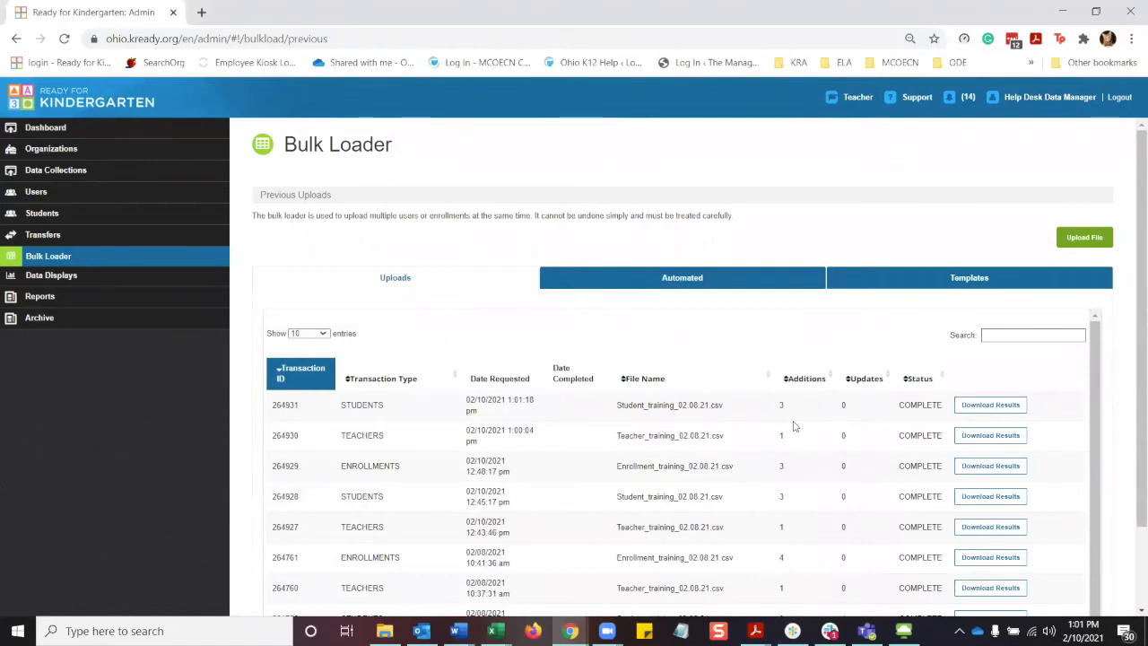
- Switch to the Enrollment_training_02.08.21 file in Excel and examine its data_collection_token, district_id and school_id columns
{"action": "left_click", "coordinate": [1085, 239]}
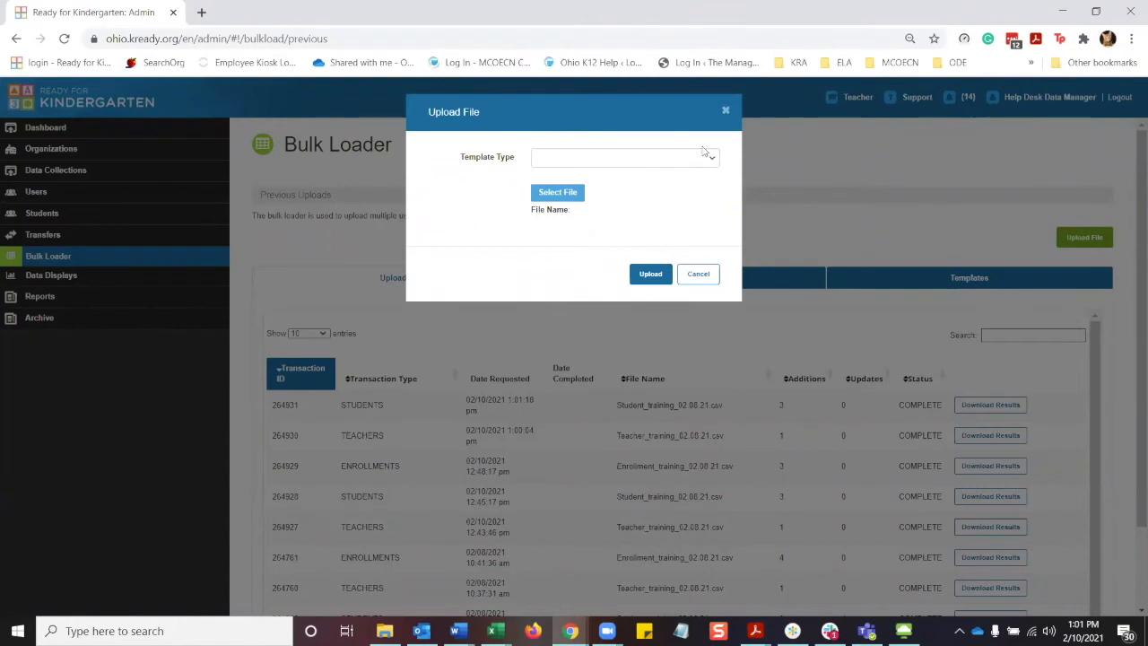
{"action": "left_click", "coordinate": [726, 112]}
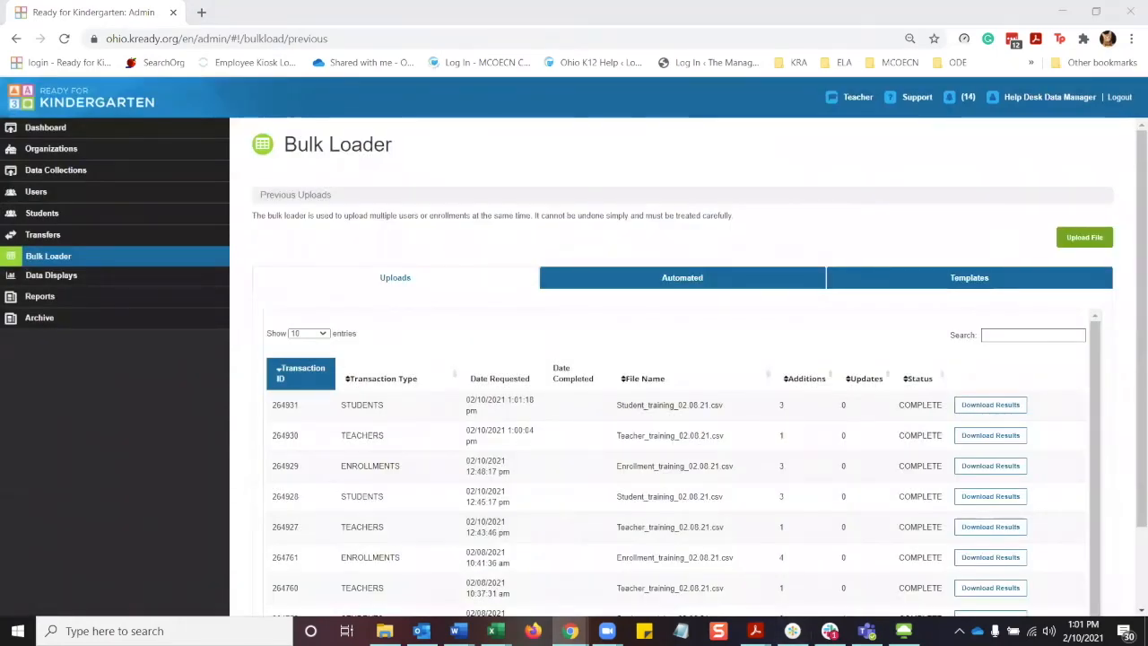
{"action": "key", "text": "alt+Tab"}
{"action": "left_click", "coordinate": [95, 158]}
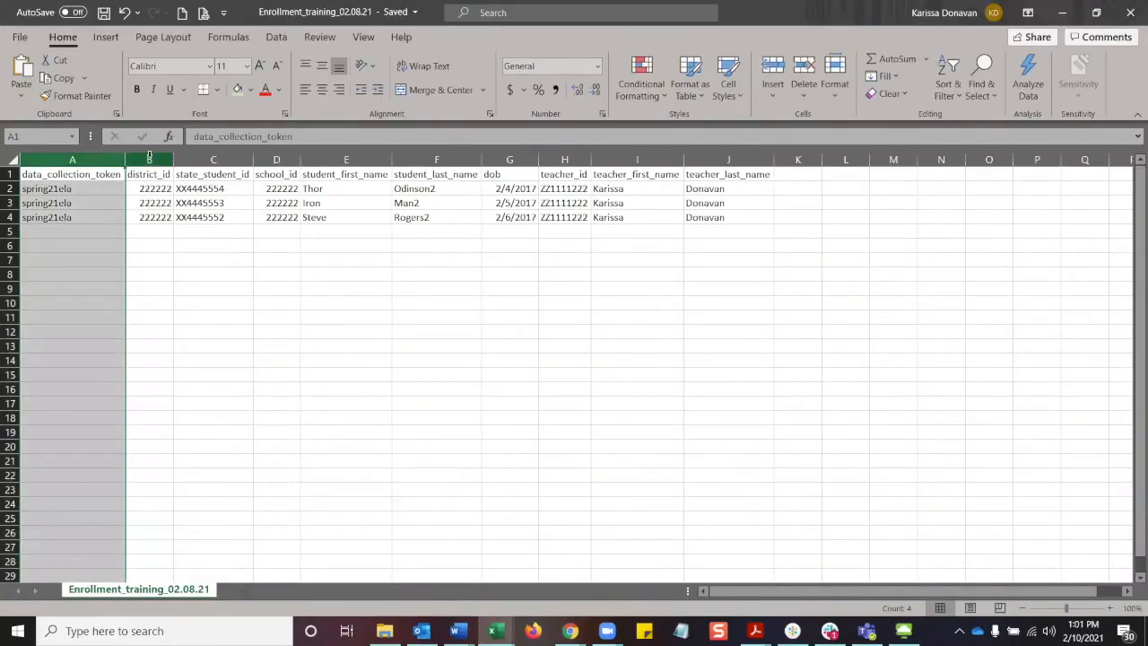
{"action": "left_click", "coordinate": [149, 159]}
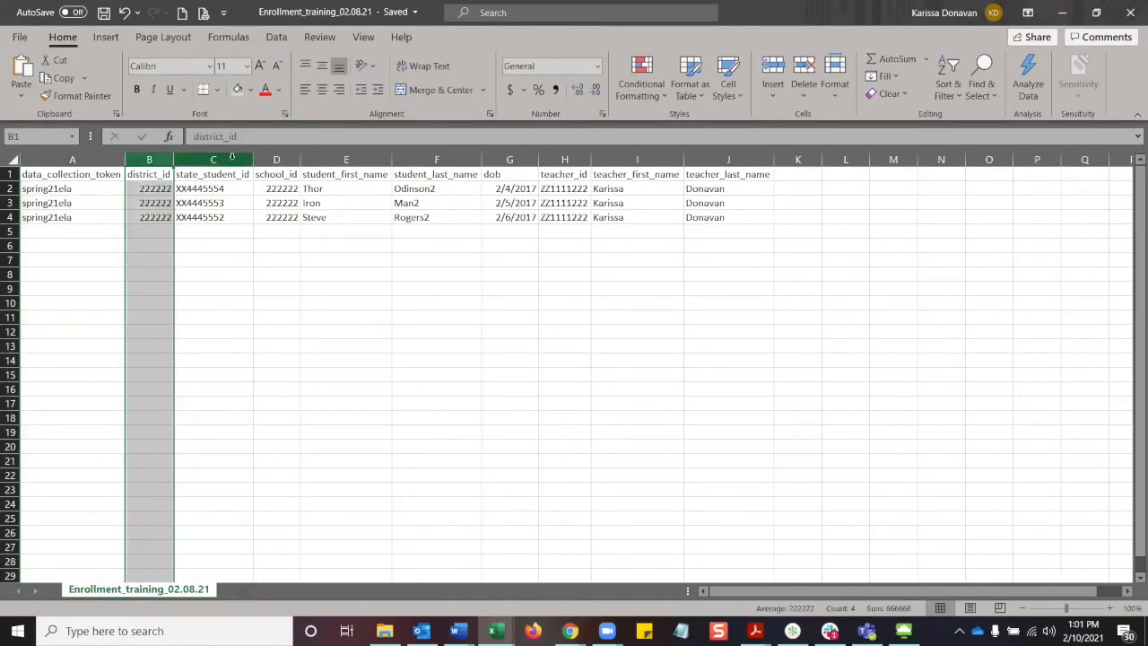
{"action": "left_click", "coordinate": [283, 154]}
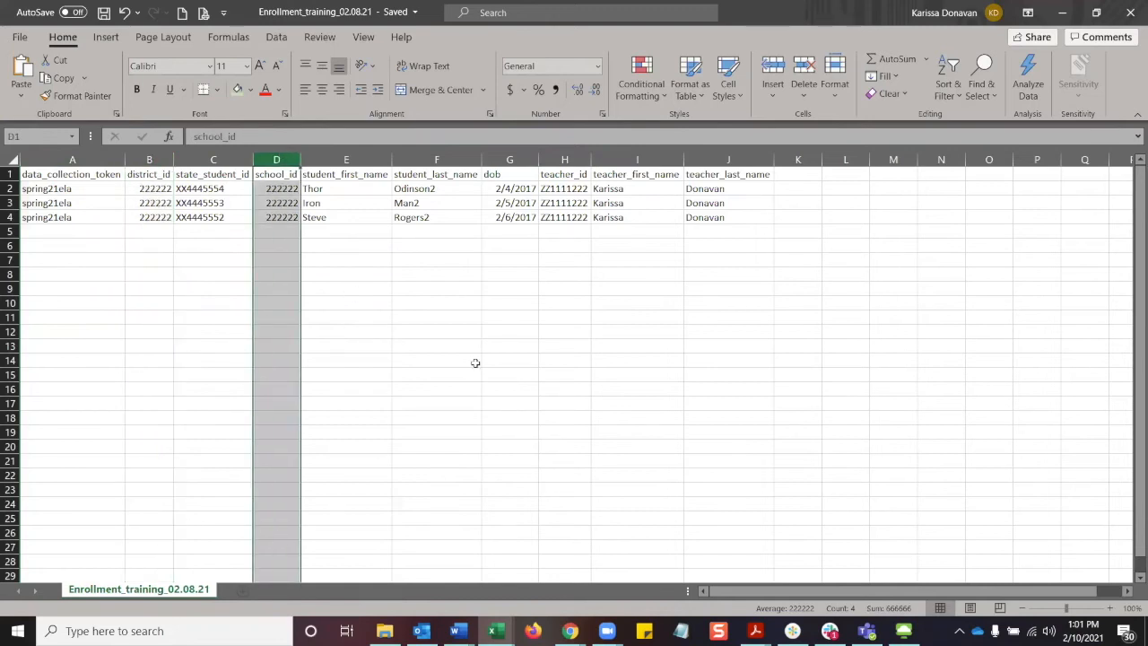
- Apply the custom number format mm/dd/yyyy to the whole dob column of the enrollment file
{"action": "left_click", "coordinate": [509, 157]}
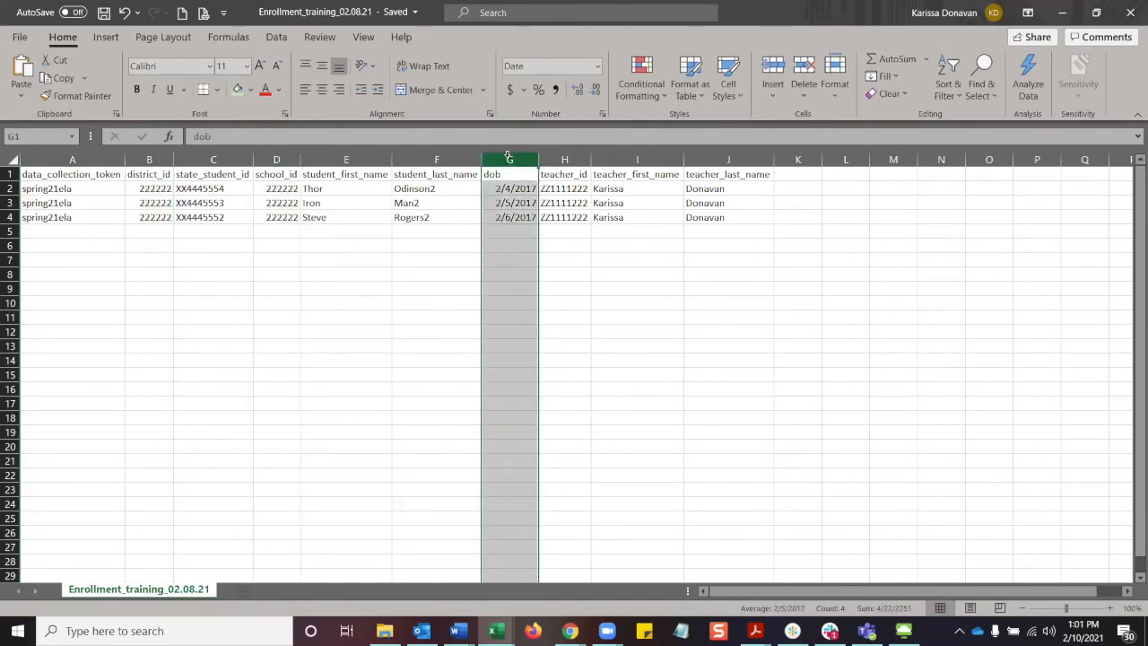
{"action": "right_click", "coordinate": [506, 159]}
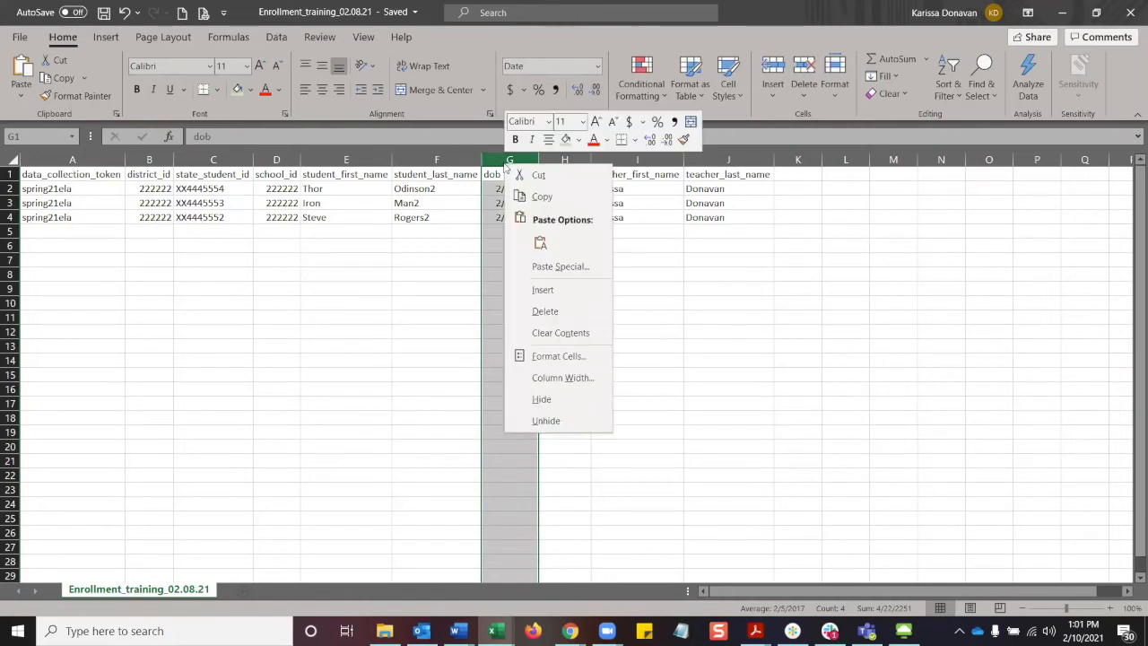
{"action": "left_click", "coordinate": [553, 356]}
{"action": "left_click", "coordinate": [380, 341]}
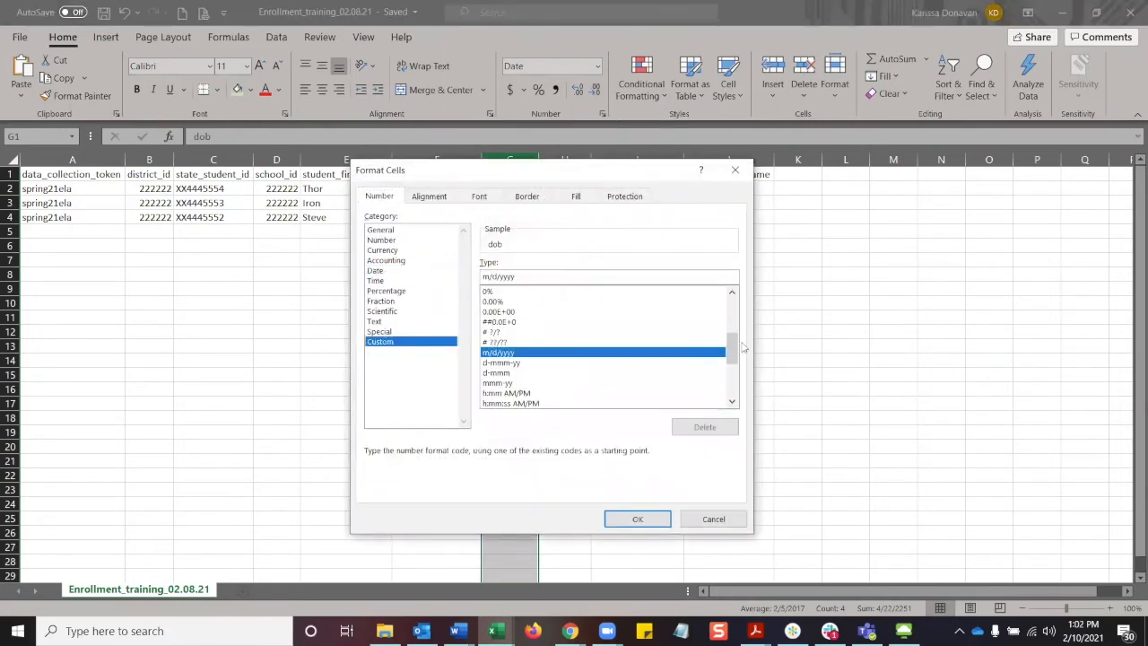
{"action": "left_click_drag", "start_coordinate": [732, 348], "coordinate": [733, 304]}
{"action": "left_click", "coordinate": [495, 302]}
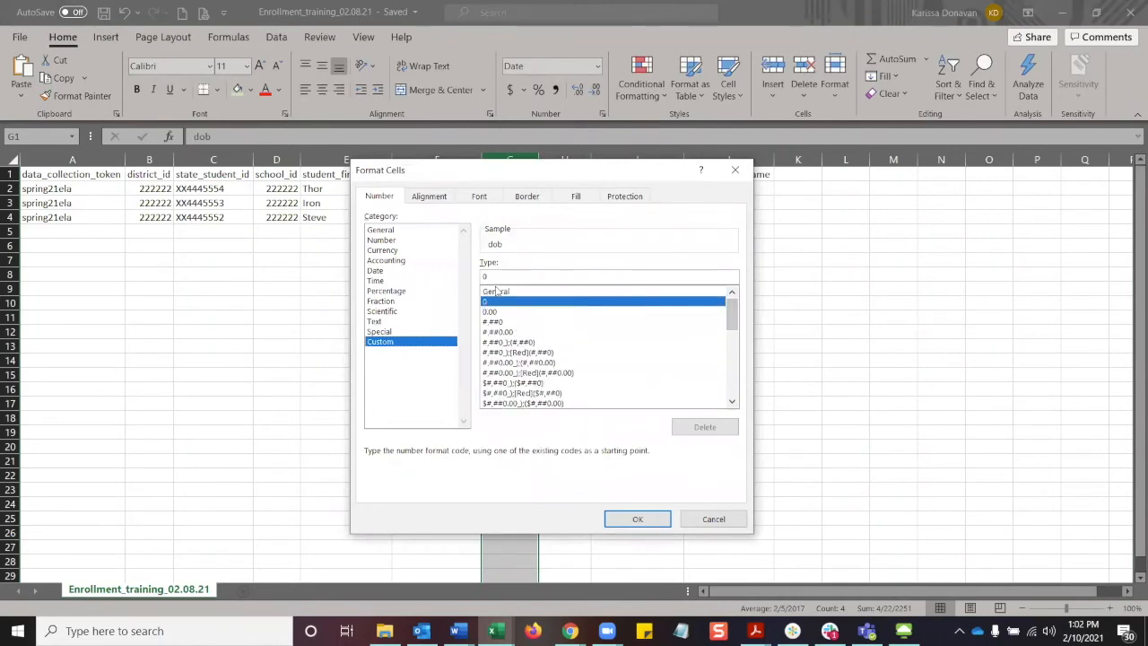
{"action": "left_click", "coordinate": [583, 283]}
{"action": "key", "text": "BackSpace"}
{"action": "type", "text": "mm"}
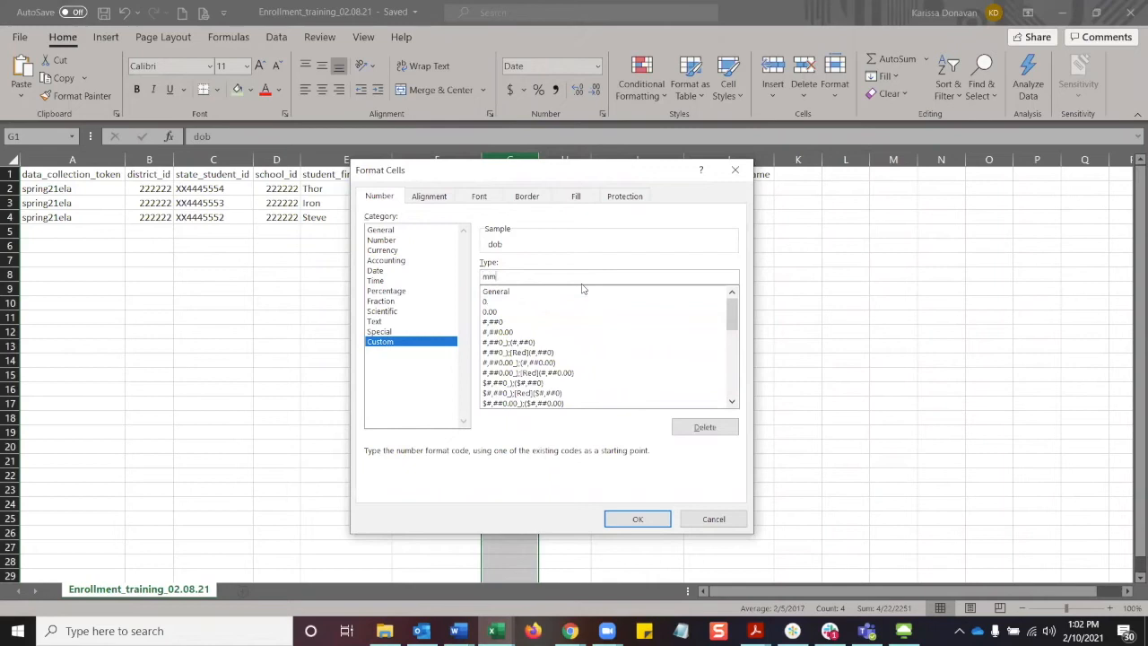
{"action": "type", "text": "/dd/yyyy"}
{"action": "left_click", "coordinate": [632, 518]}
- Save the enrollment file and return to the Bulk Loader in the browser
{"action": "left_click", "coordinate": [436, 302]}
{"action": "left_click", "coordinate": [104, 12]}
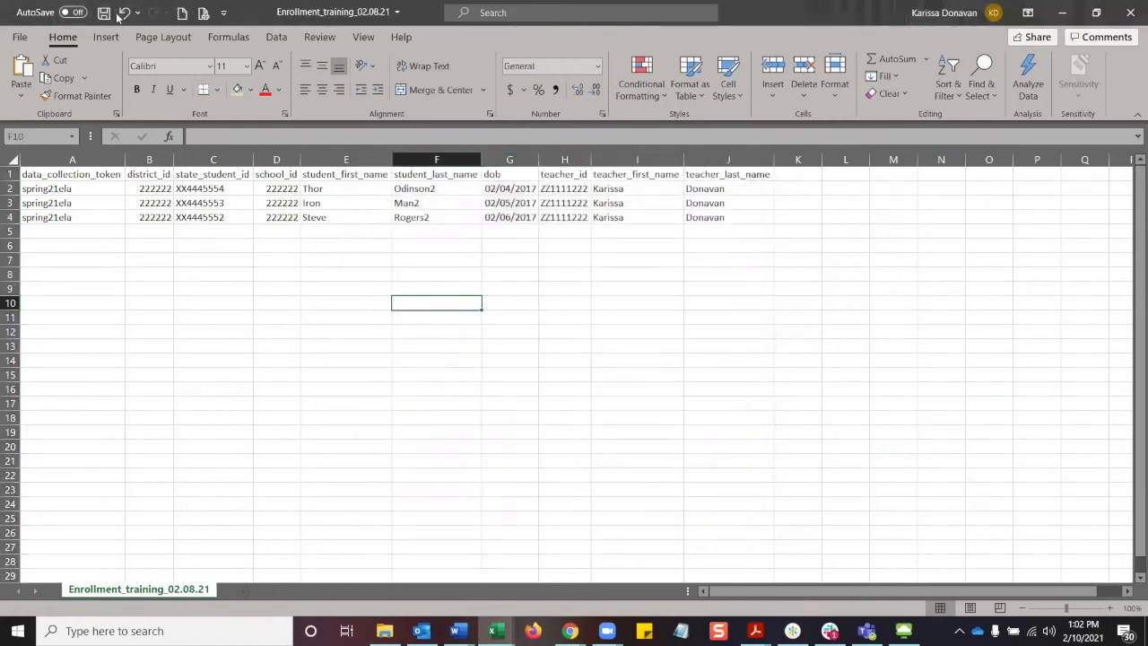
{"action": "left_click", "coordinate": [1063, 11]}
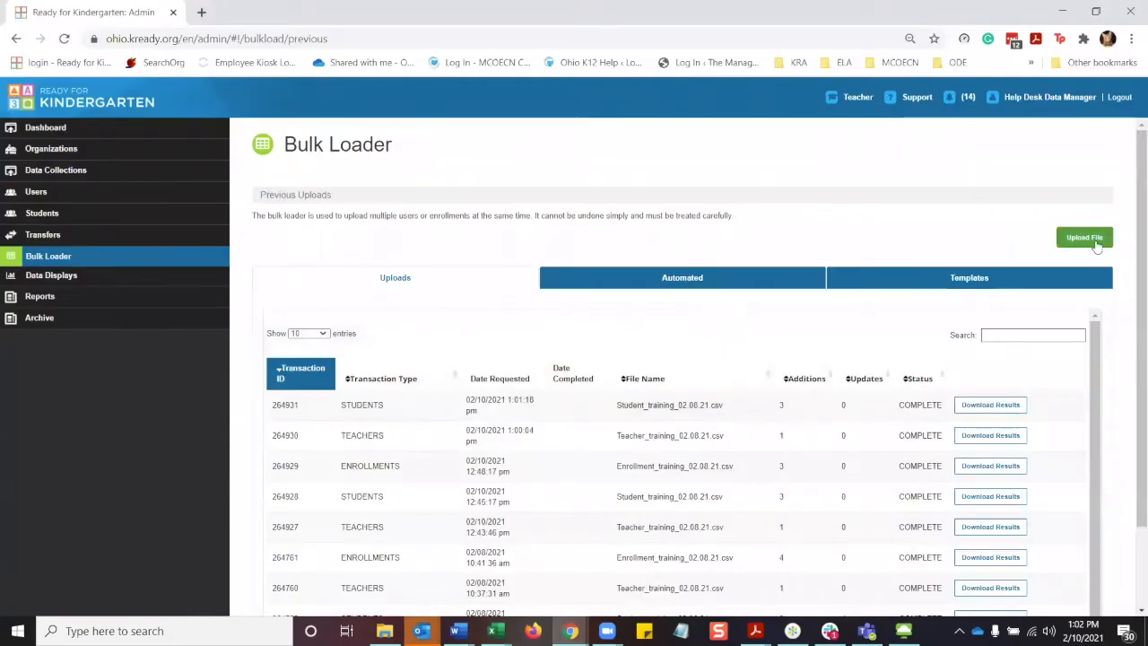
- Start a new file upload with the Enrollments template type
{"action": "left_click", "coordinate": [1086, 237]}
{"action": "left_click", "coordinate": [655, 158]}
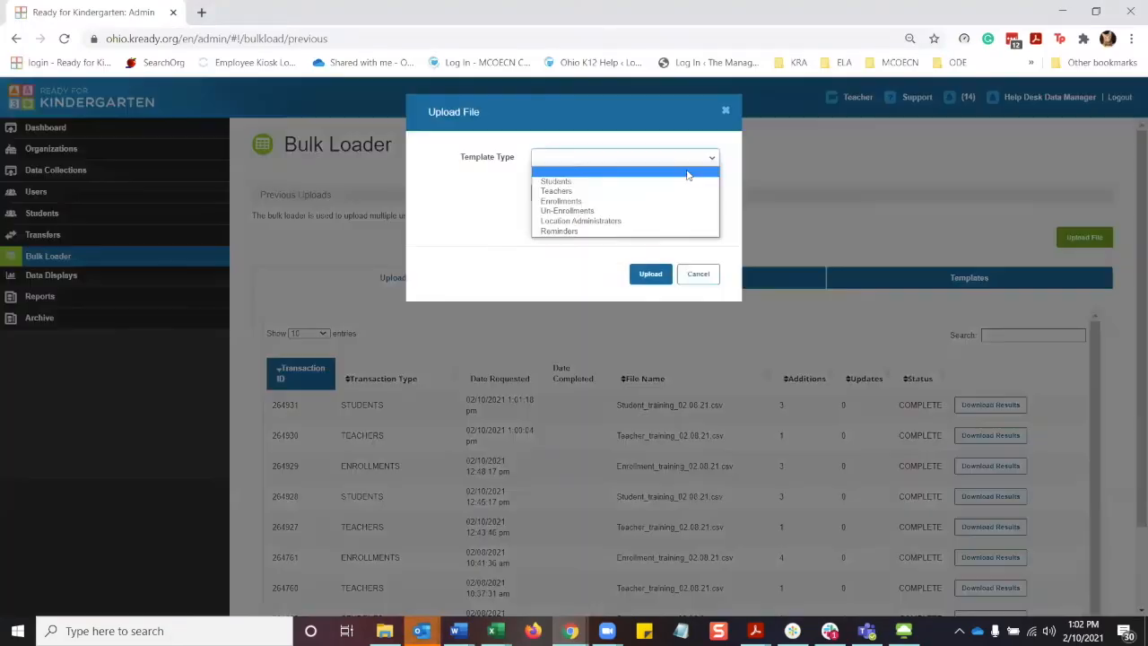
{"action": "left_click", "coordinate": [653, 203]}
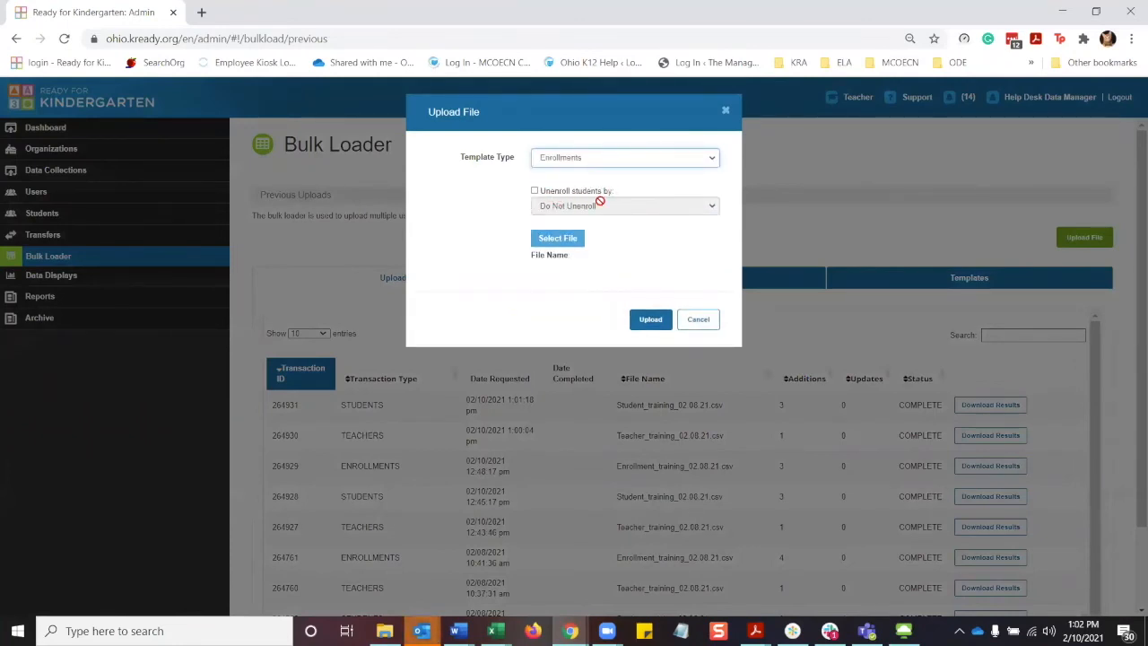
- Enable unenrolling students, review the By Student and By District choices, and turn the option off again
{"action": "left_click", "coordinate": [535, 191]}
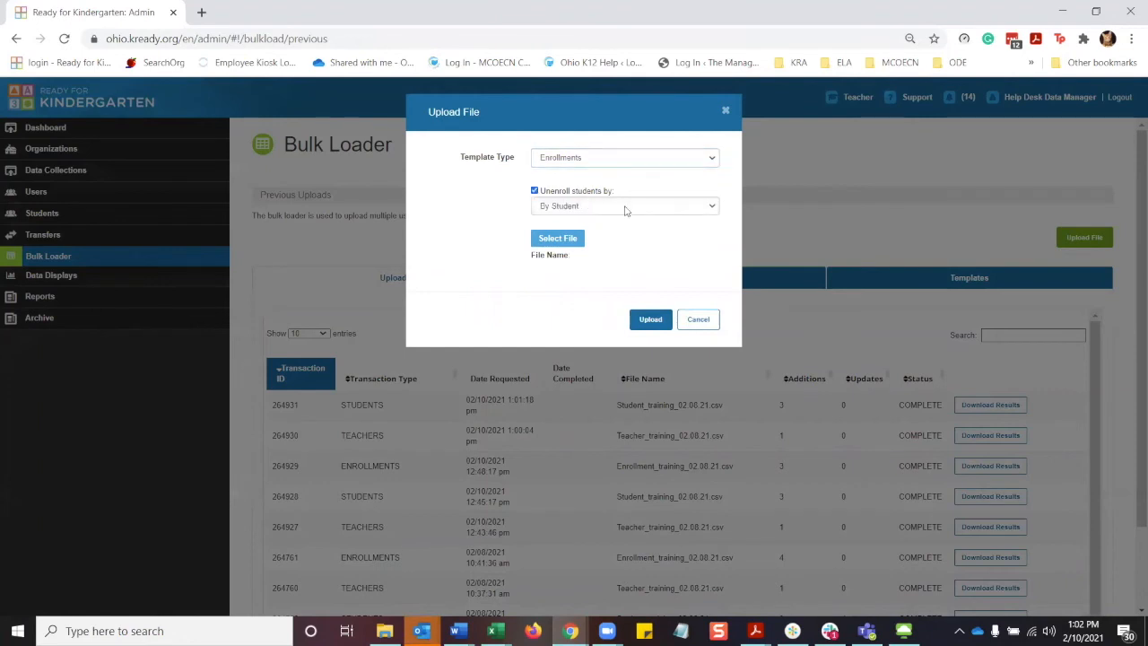
{"action": "left_click", "coordinate": [685, 208]}
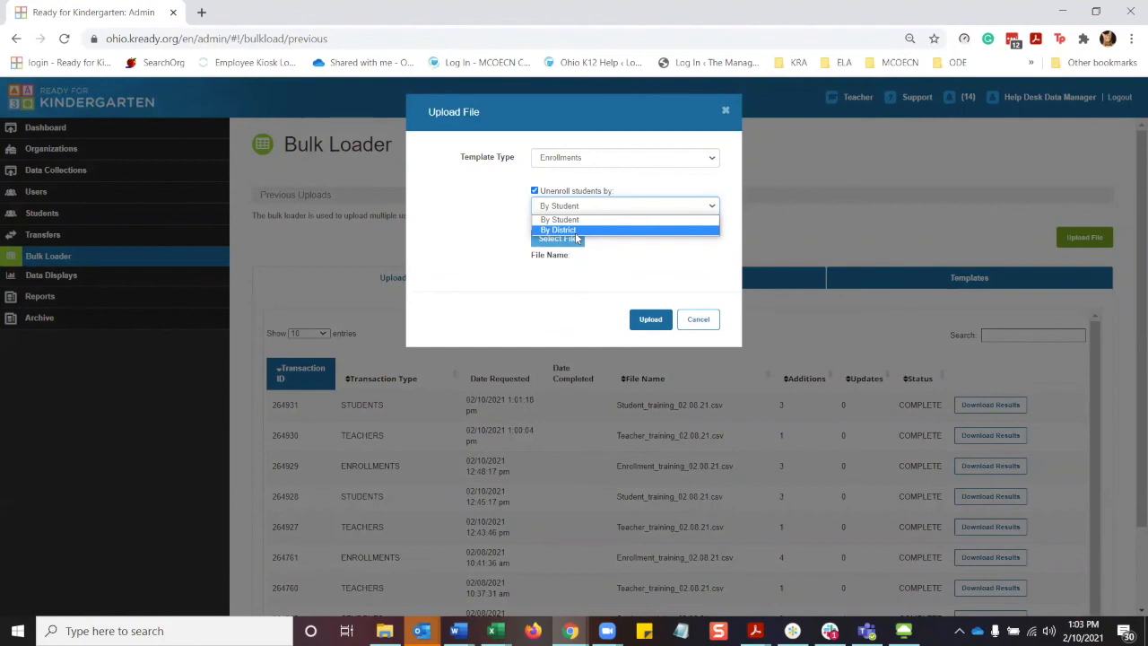
{"action": "left_click", "coordinate": [535, 191]}
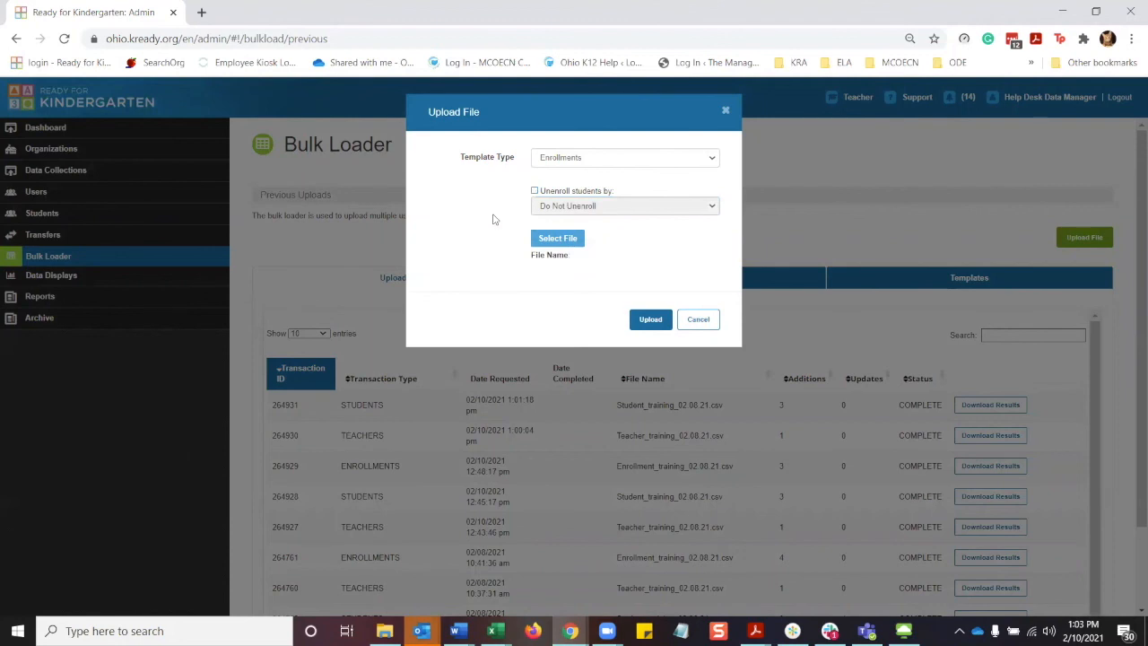
- Choose Enrollment_training_02.08.21 from the Training folder, upload it without unenrolling students, and refresh the list of previous uploads
{"action": "left_click", "coordinate": [554, 242]}
{"action": "double_click", "coordinate": [193, 111]}
{"action": "left_click", "coordinate": [650, 320]}
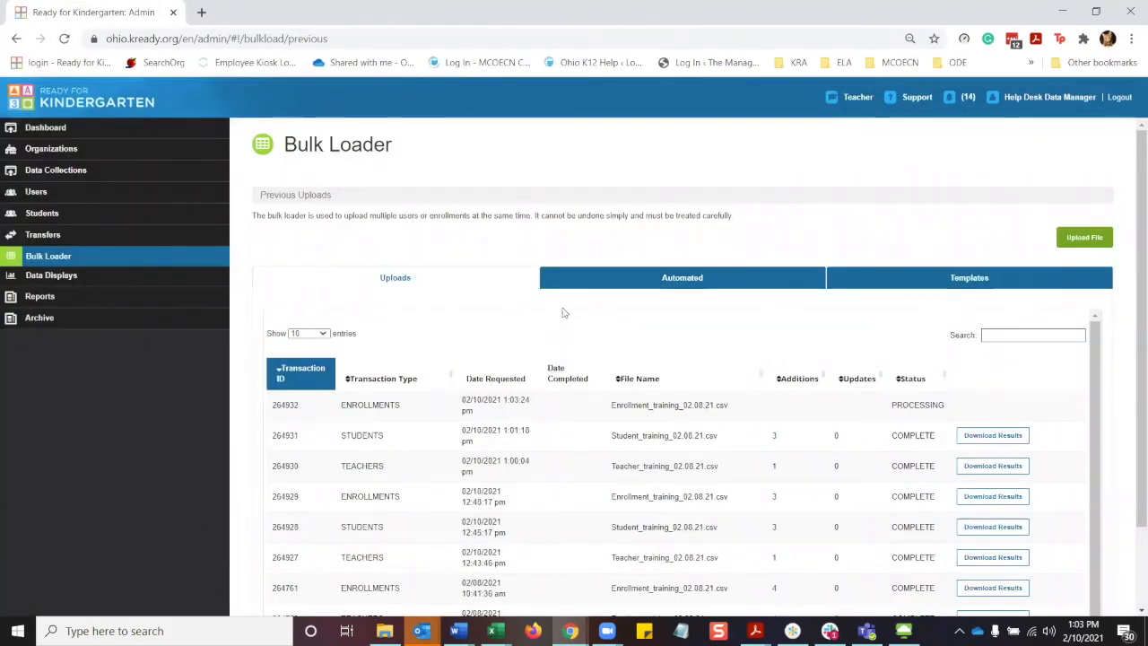
{"action": "left_click", "coordinate": [66, 38]}
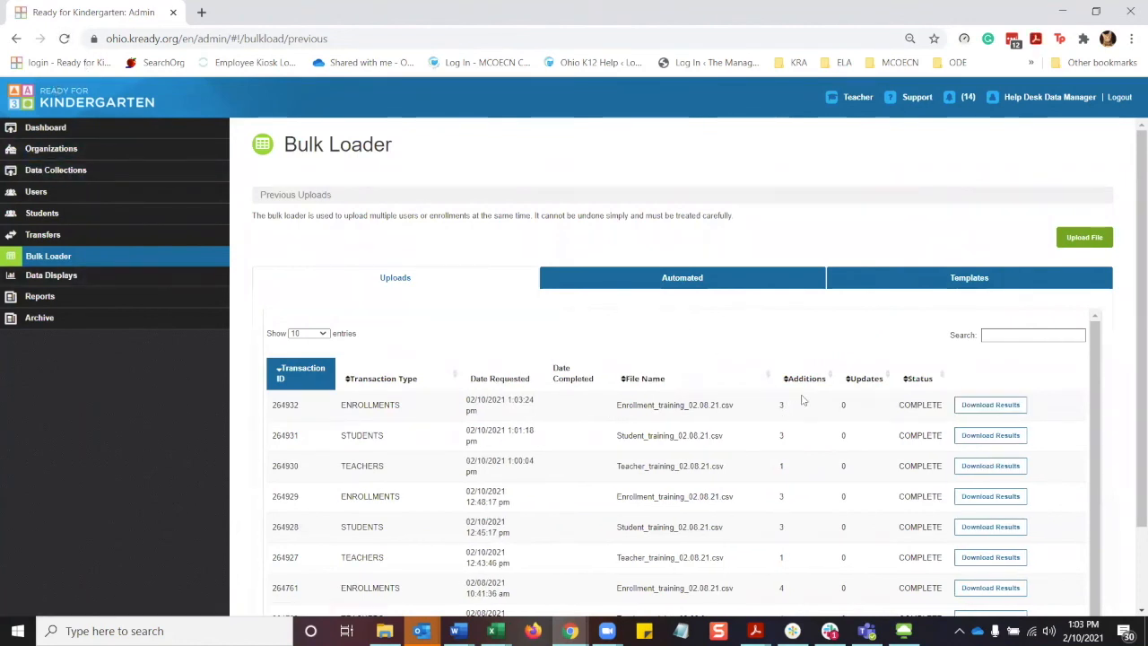